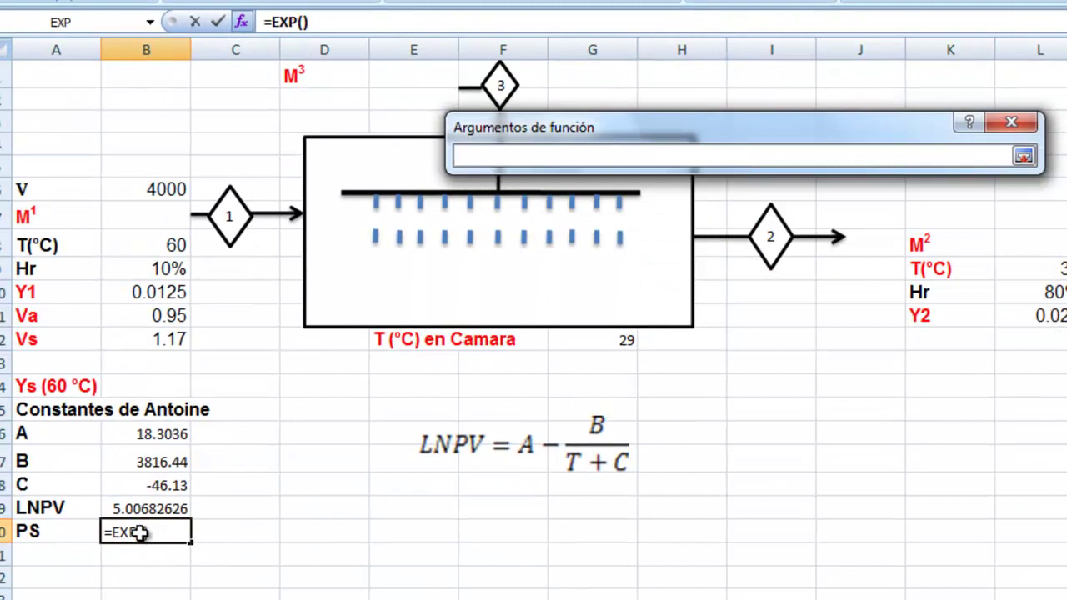
# Step: Calculate PS in cell B20 as the exponential of LNPV with =EXP(B19)
pyautogui.click(157, 511)
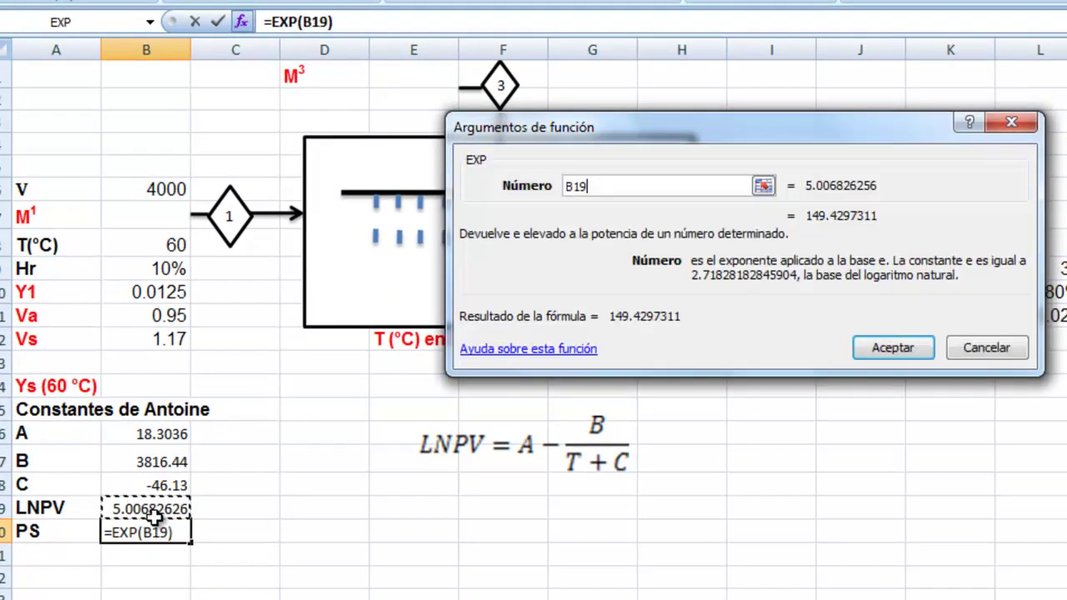
pyautogui.click(914, 348)
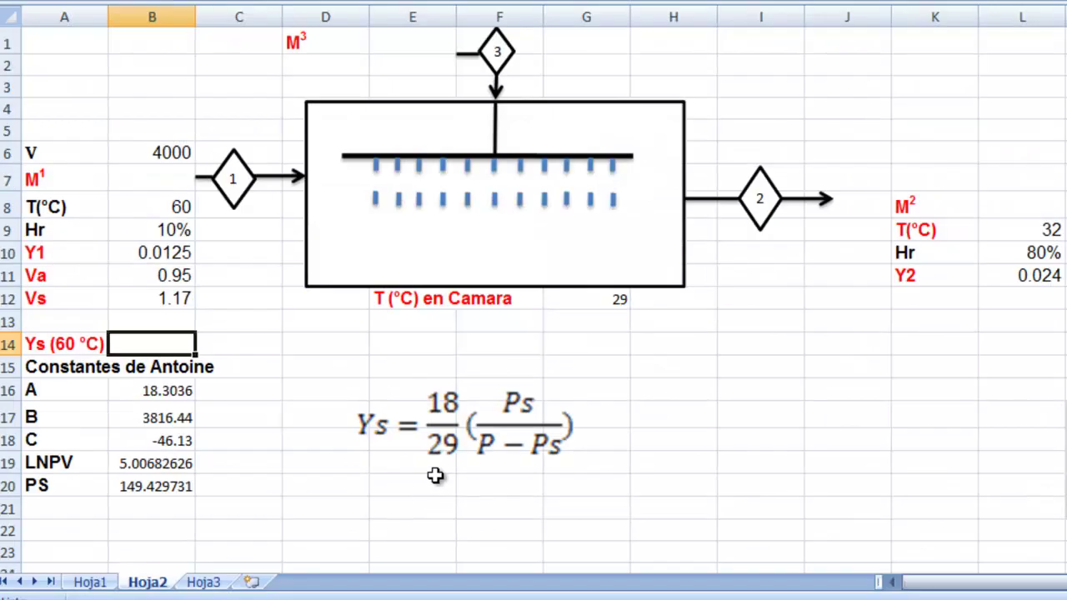
# Step: Calculate Ys (60 °C) in cell B14 with the formula =(18/29)*(B20/(760-B20))
pyautogui.click(436, 458)
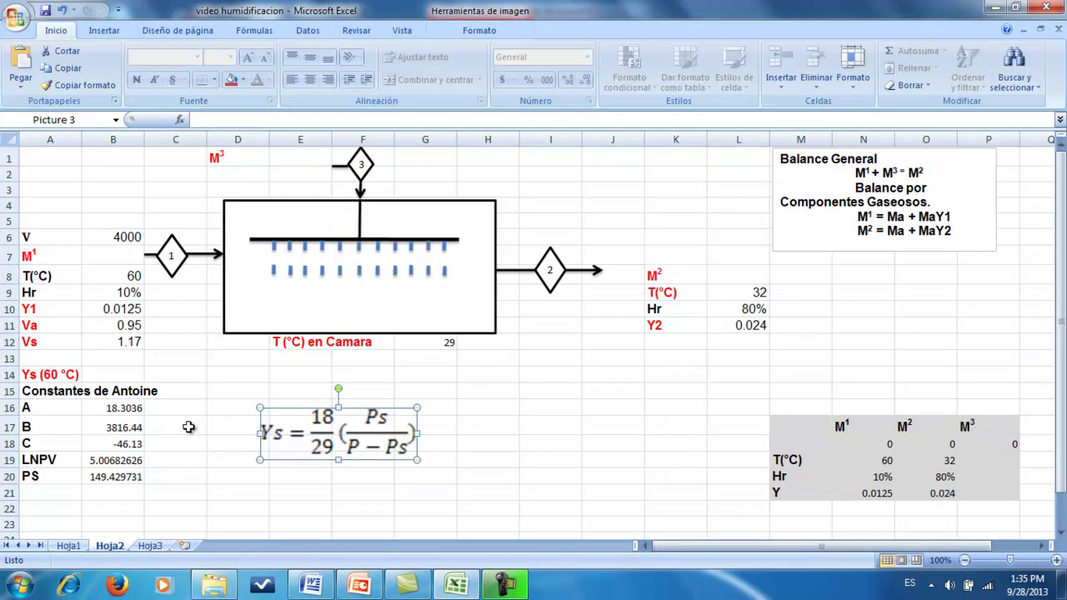
pyautogui.click(102, 375)
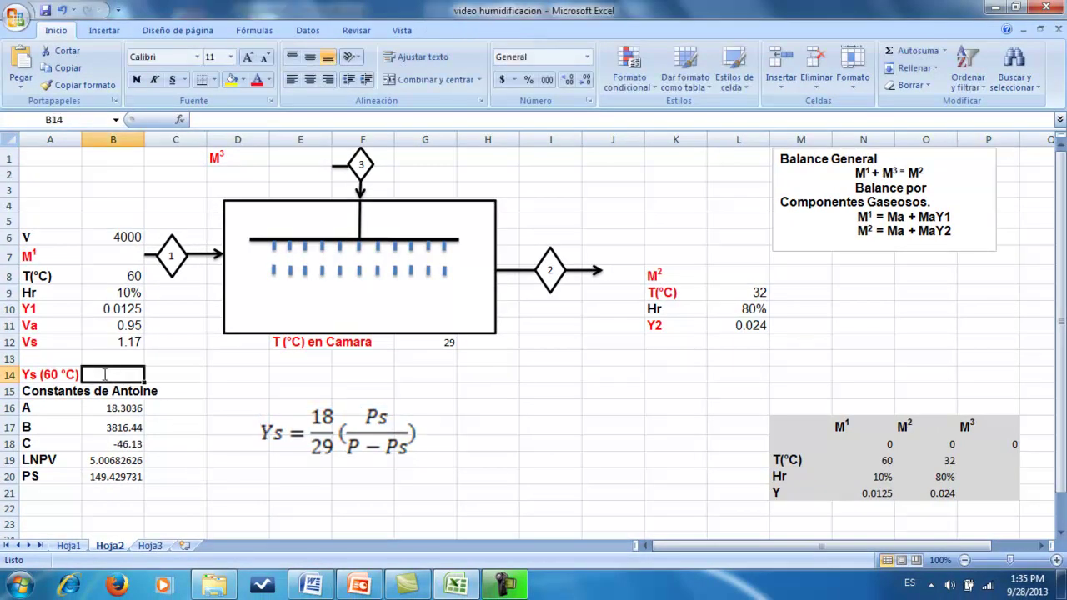
pyautogui.write('=(')
pyautogui.write('18/')
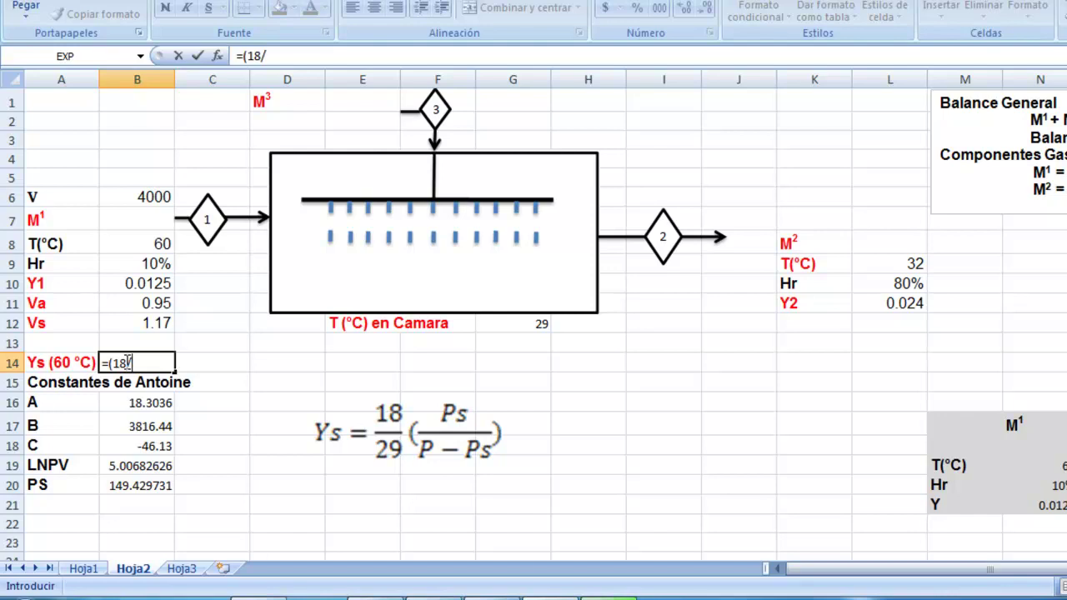
pyautogui.write('29)*(')
pyautogui.click(130, 492)
pyautogui.write('/')
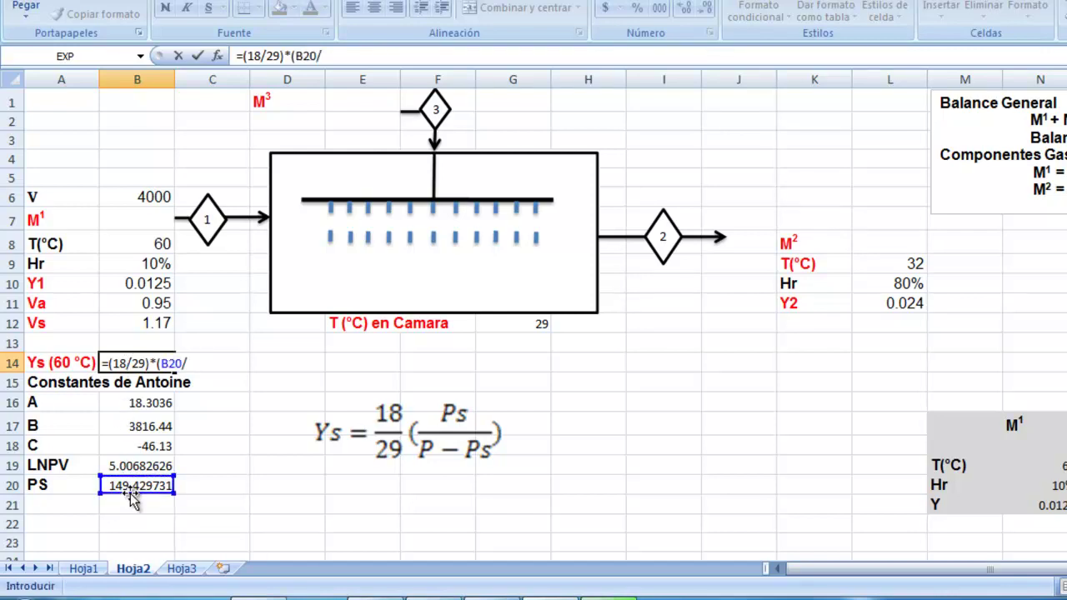
pyautogui.write('(760-')
pyautogui.click(136, 490)
pyautogui.write('))')
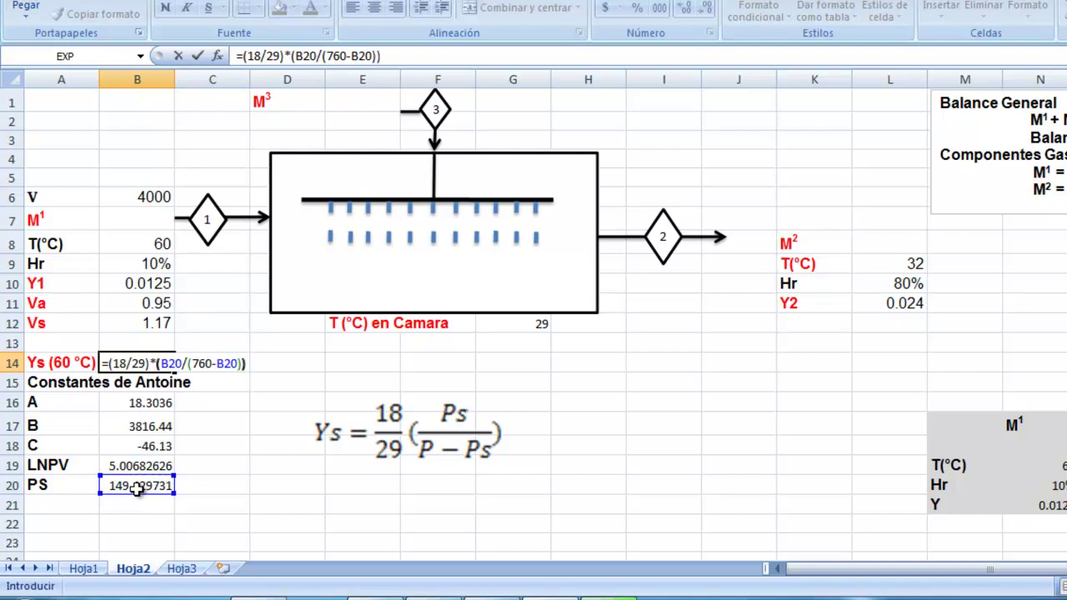
pyautogui.press('Return')
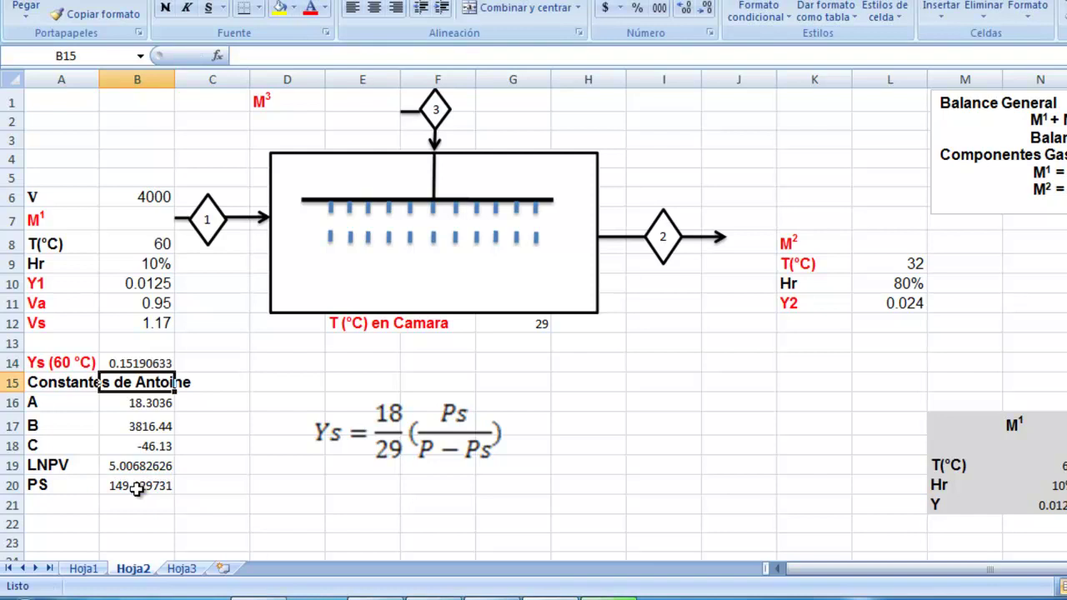
pyautogui.click(146, 364)
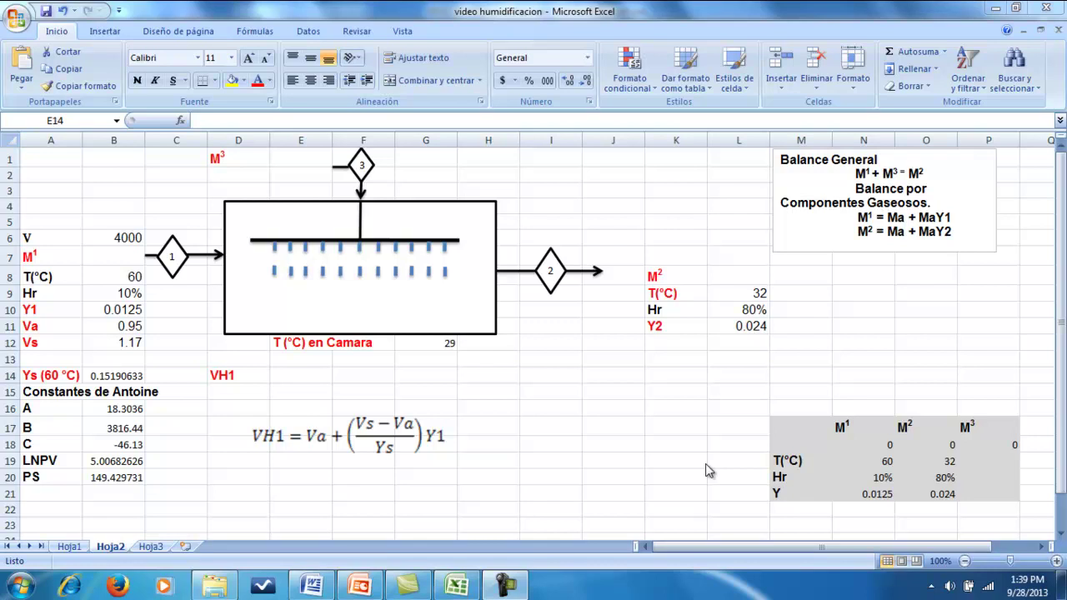
# Step: Calculate VH1 in cell E14 from Va, Vs, Ys and Y1 with =B11+((B12-B11)/B14)*B10
pyautogui.click(290, 375)
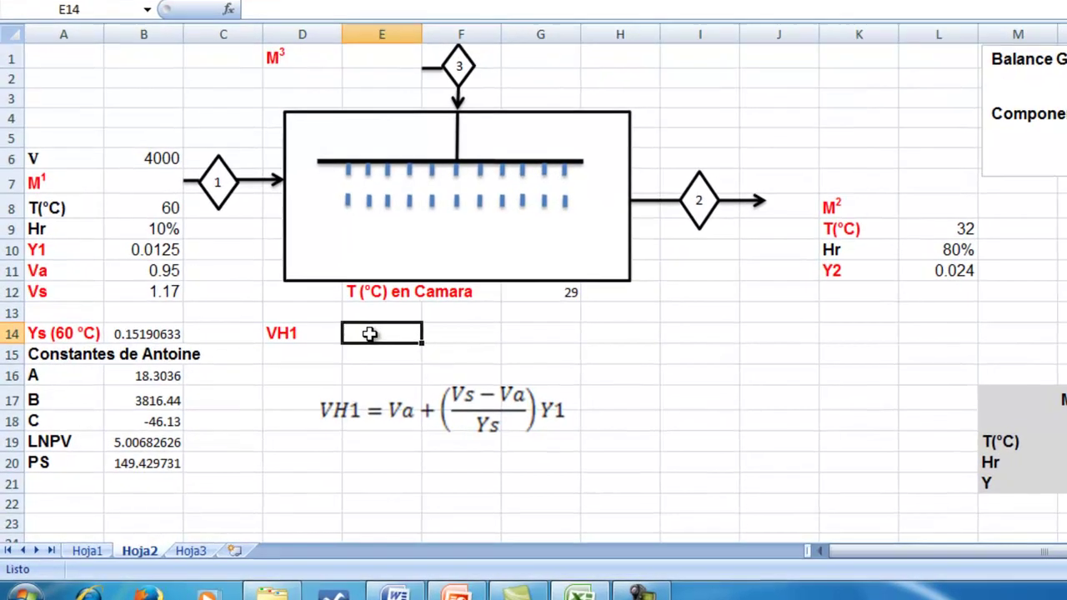
pyautogui.write('=')
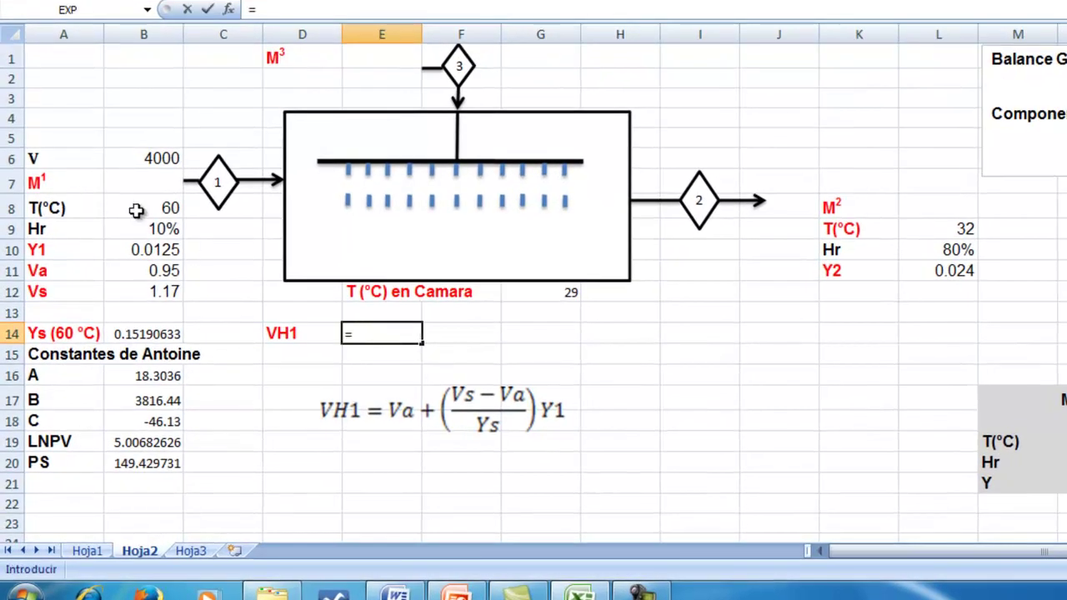
pyautogui.click(154, 275)
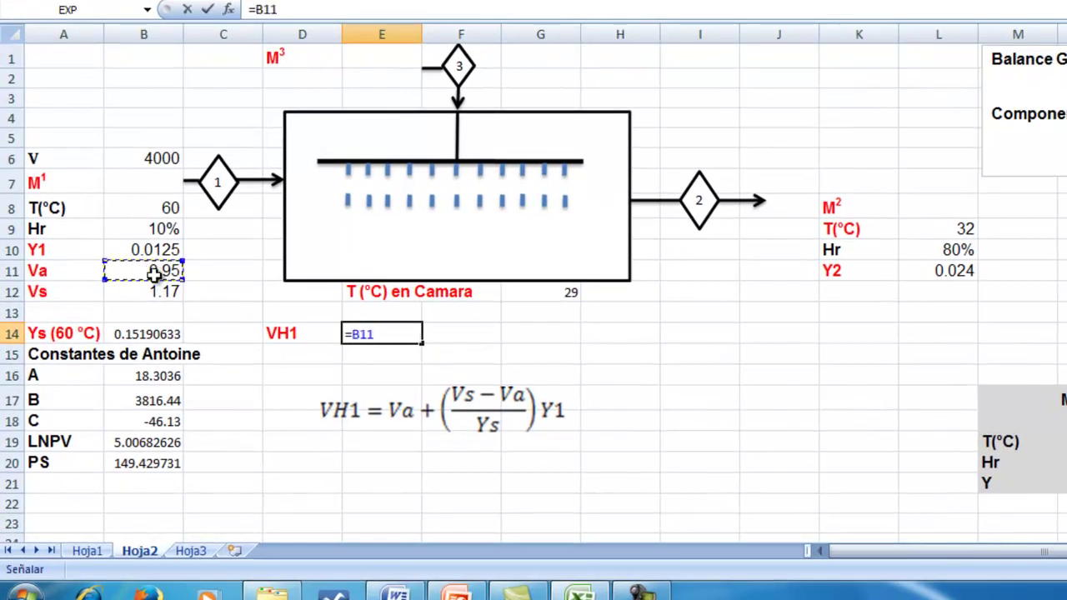
pyautogui.write('+')
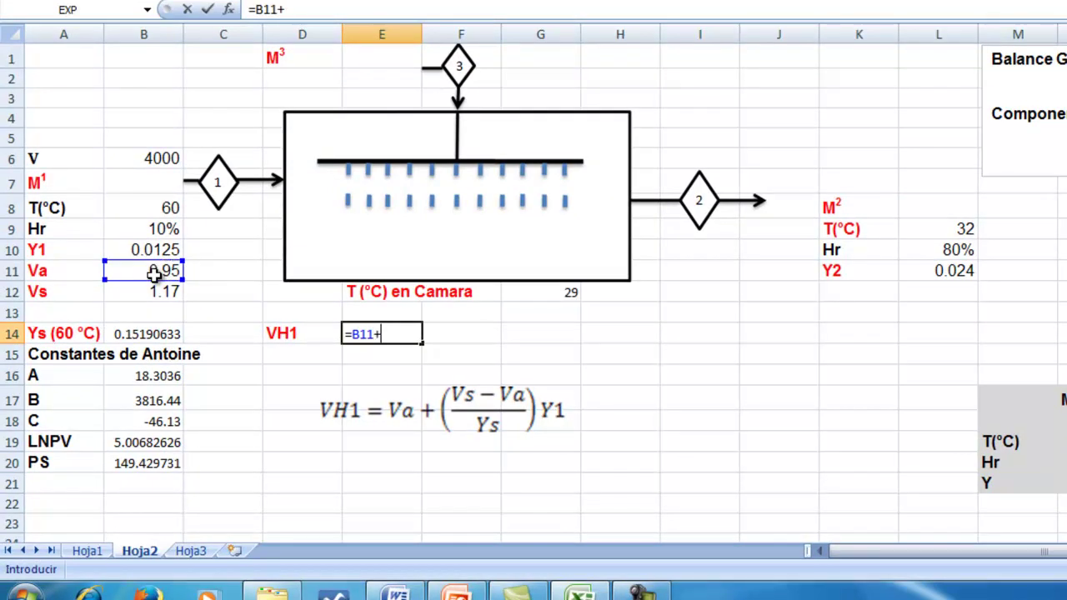
pyautogui.write('((')
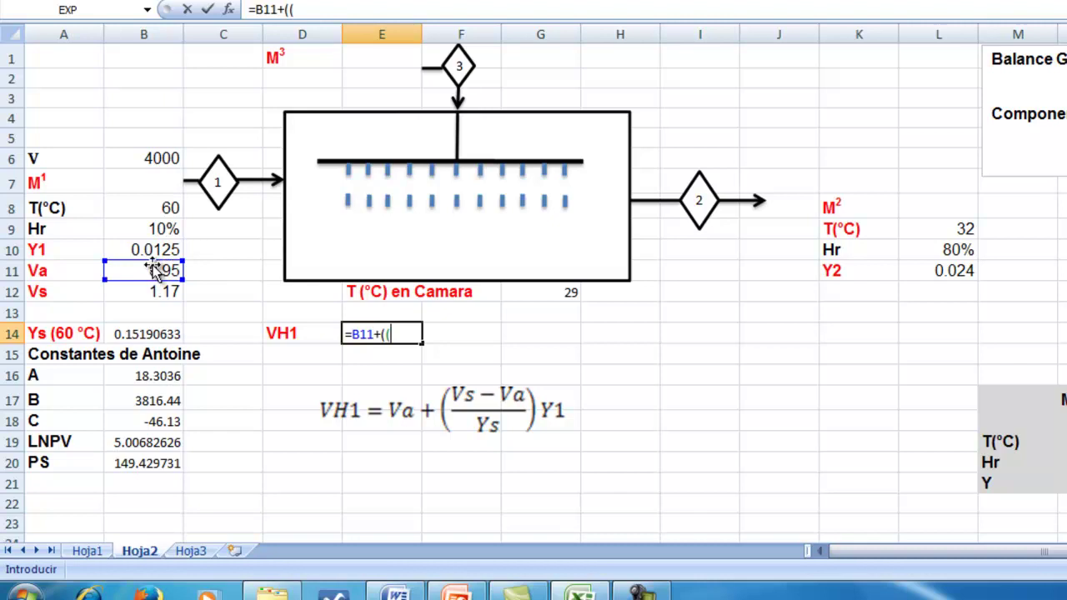
pyautogui.click(146, 295)
pyautogui.write('-')
pyautogui.click(156, 275)
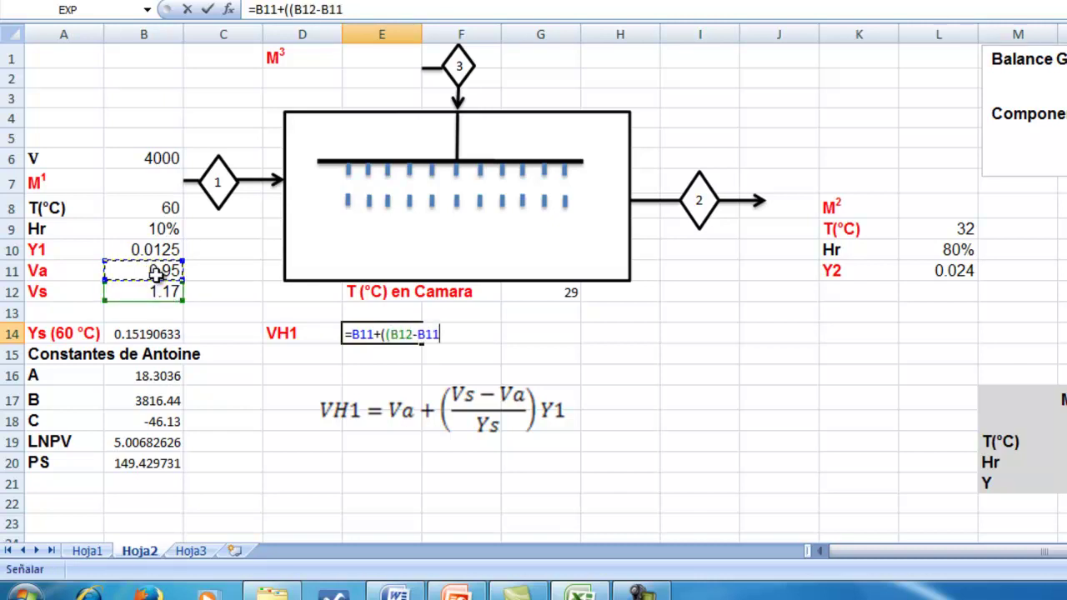
pyautogui.write(')/')
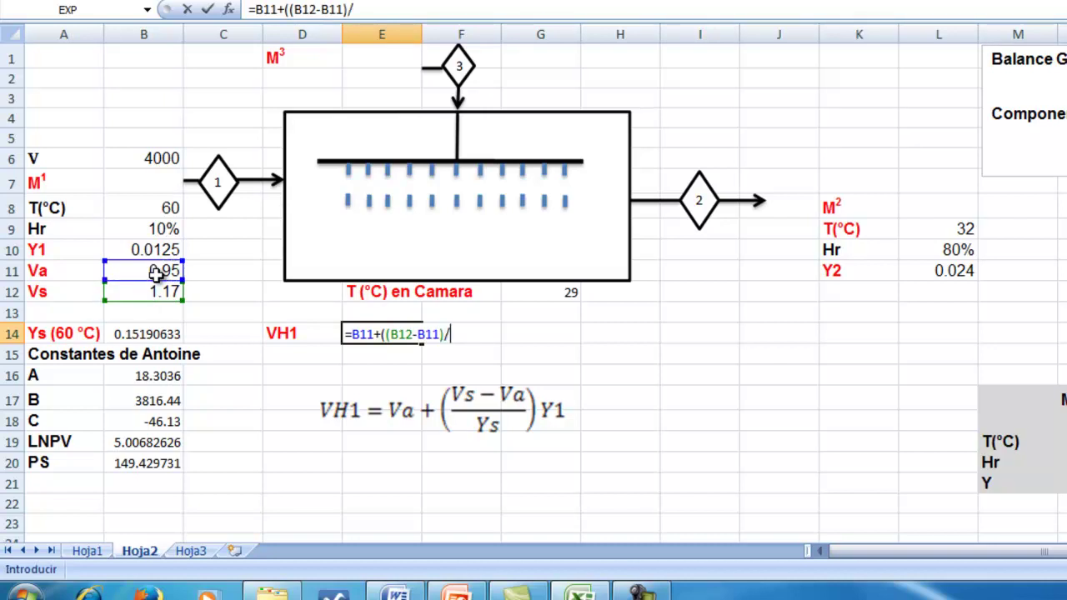
pyautogui.click(138, 333)
pyautogui.write(')*')
pyautogui.click(131, 250)
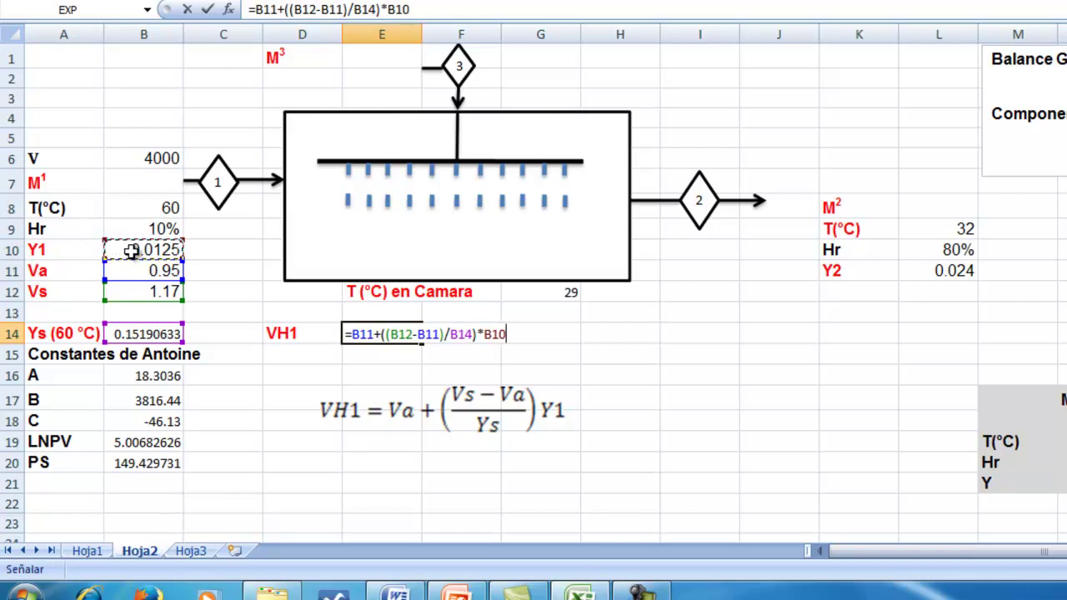
pyautogui.press('Return')
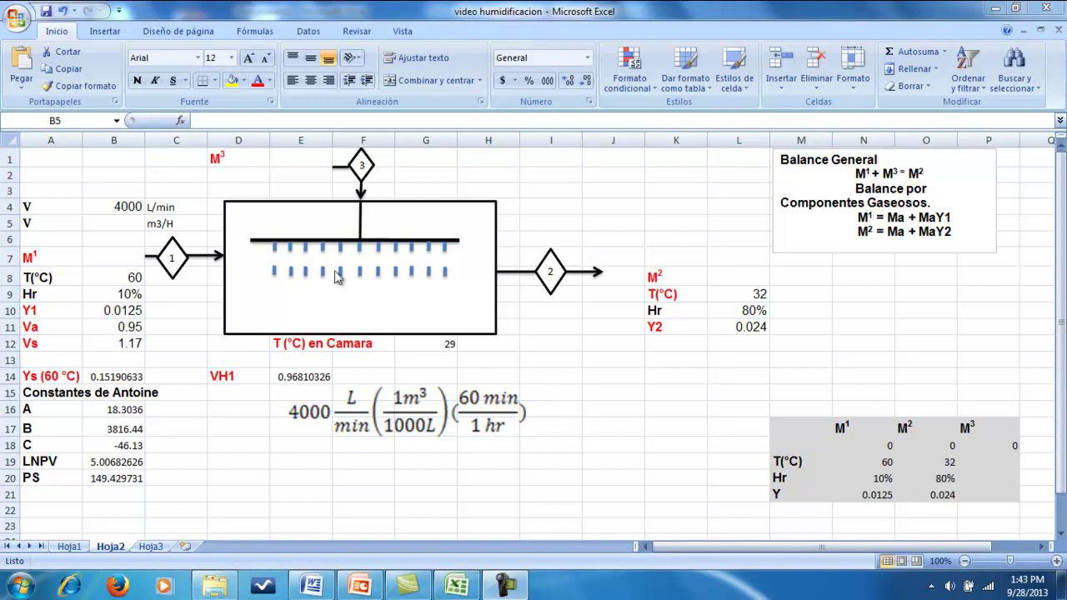
# Step: Convert the volumetric flow from L/min to m3/H in cell B5 with =B4*(1/1000)*(60)
pyautogui.click(138, 227)
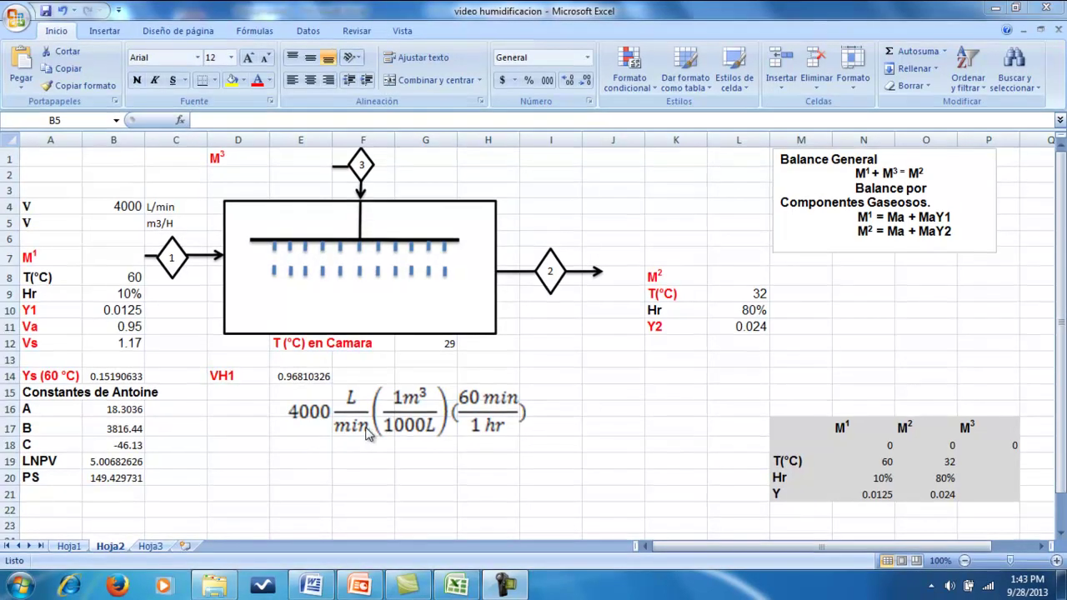
pyautogui.click(365, 427)
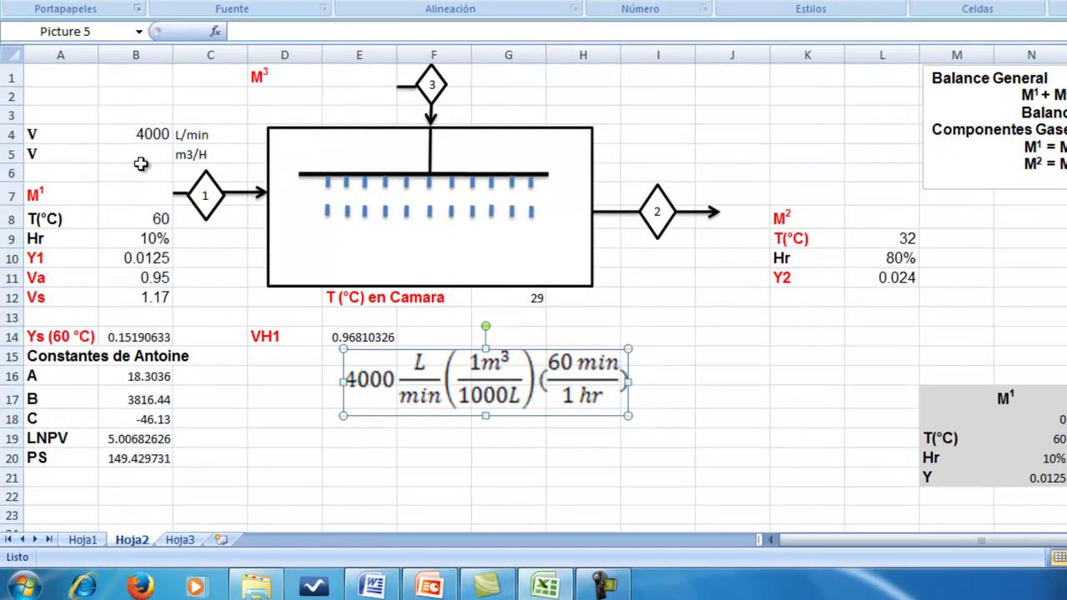
pyautogui.click(141, 164)
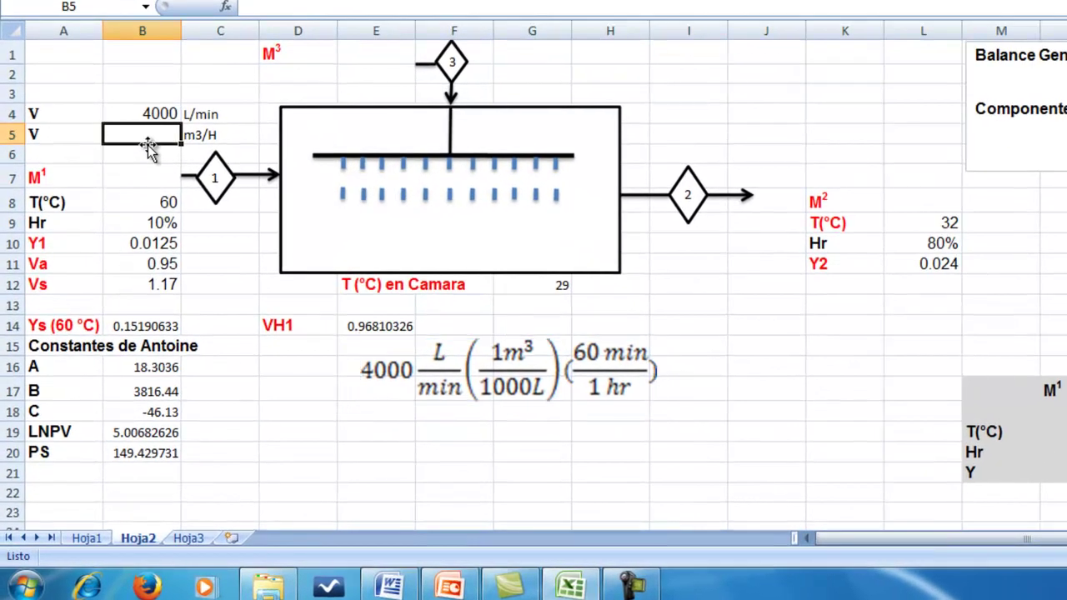
pyautogui.write('4')
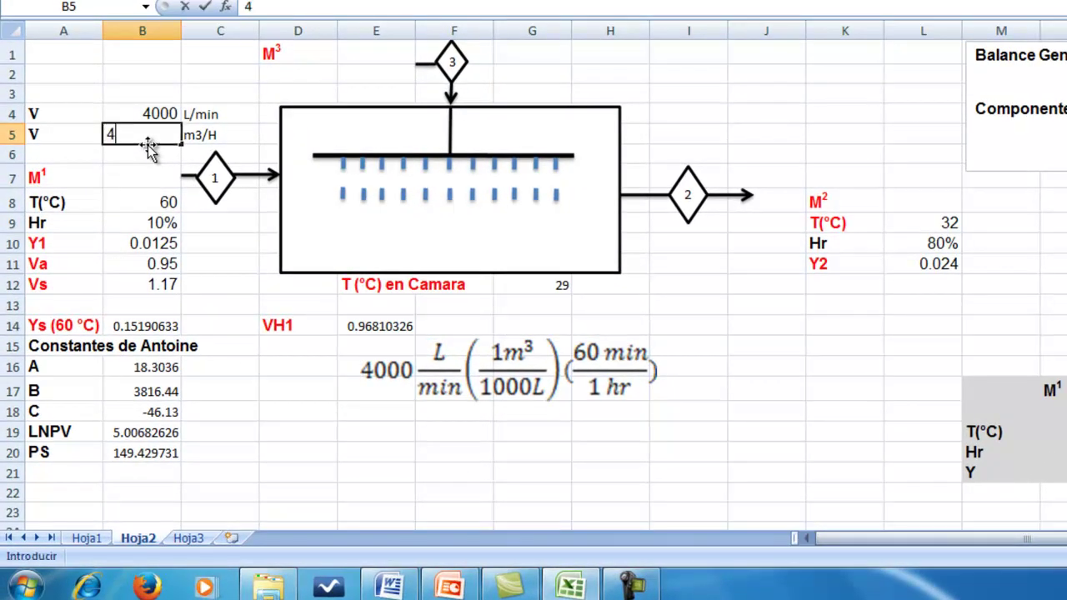
pyautogui.press('BackSpace')
pyautogui.write('=')
pyautogui.click(153, 113)
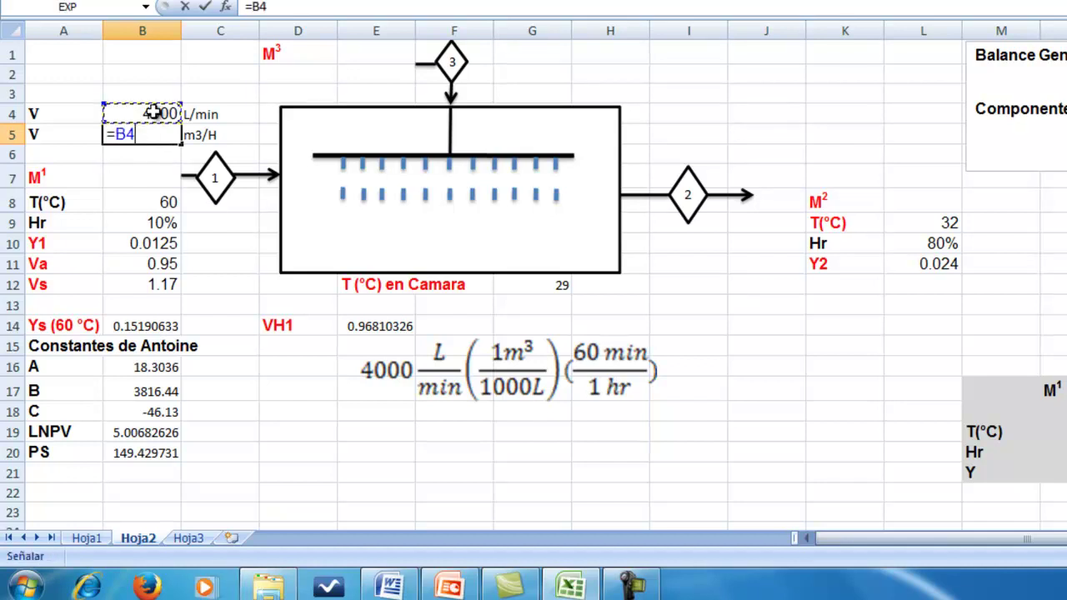
pyautogui.write('(1/1000')
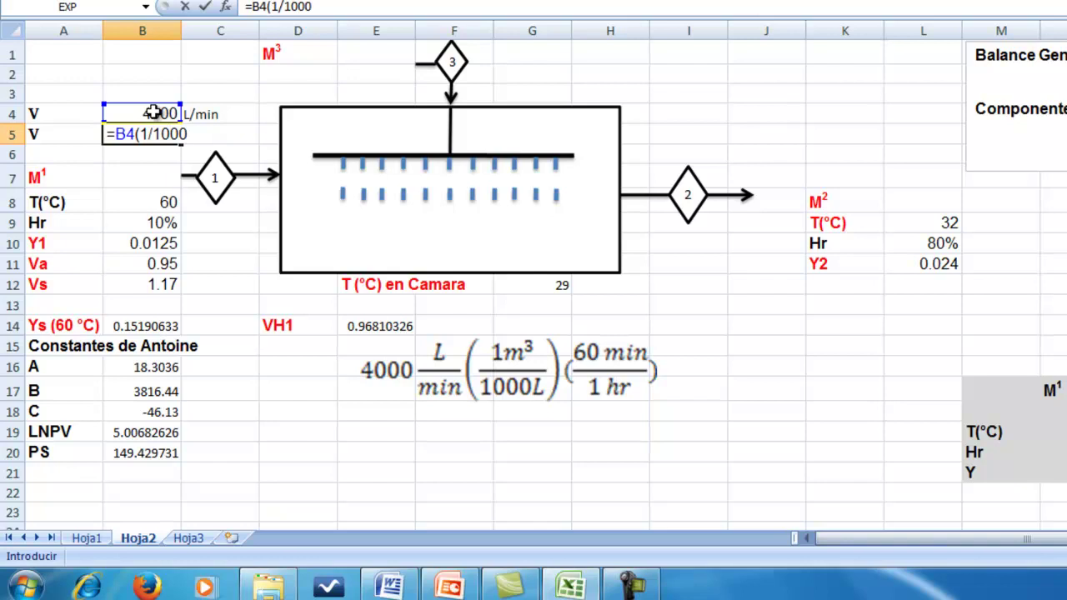
pyautogui.write(')*(60)')
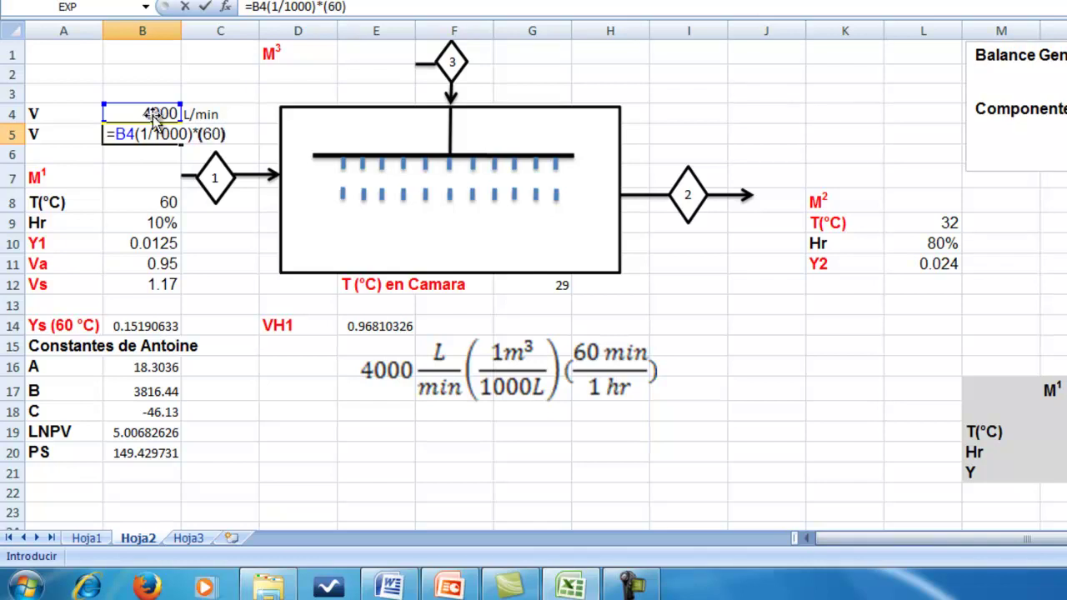
pyautogui.click(135, 135)
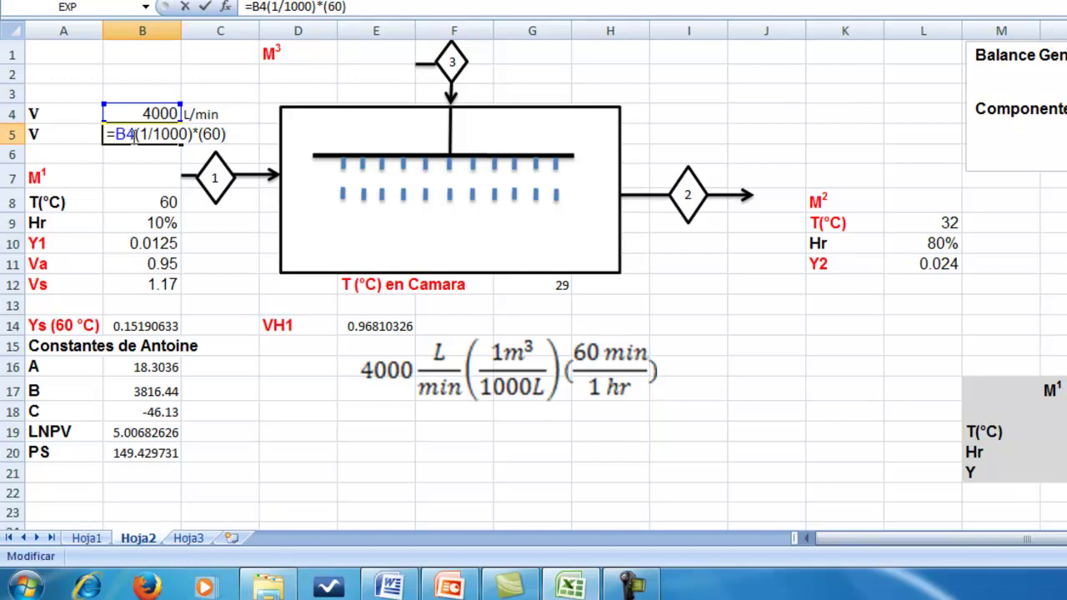
pyautogui.write('*')
pyautogui.press('Return')
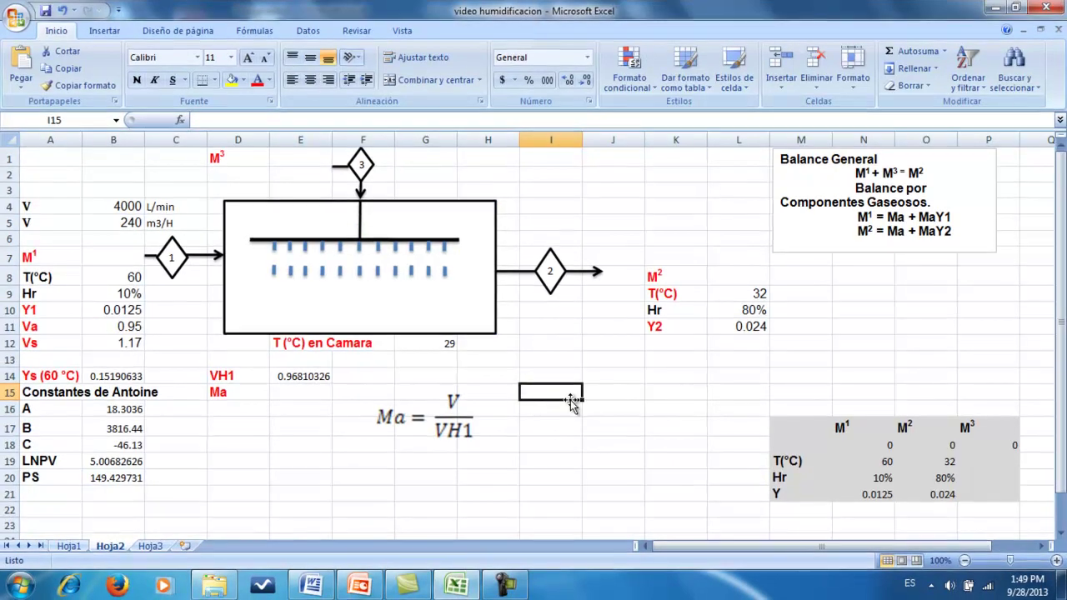
# Step: Calculate Ma in cell E15 by dividing the m3/H flow by VH1 with =B5/E14
pyautogui.click(430, 429)
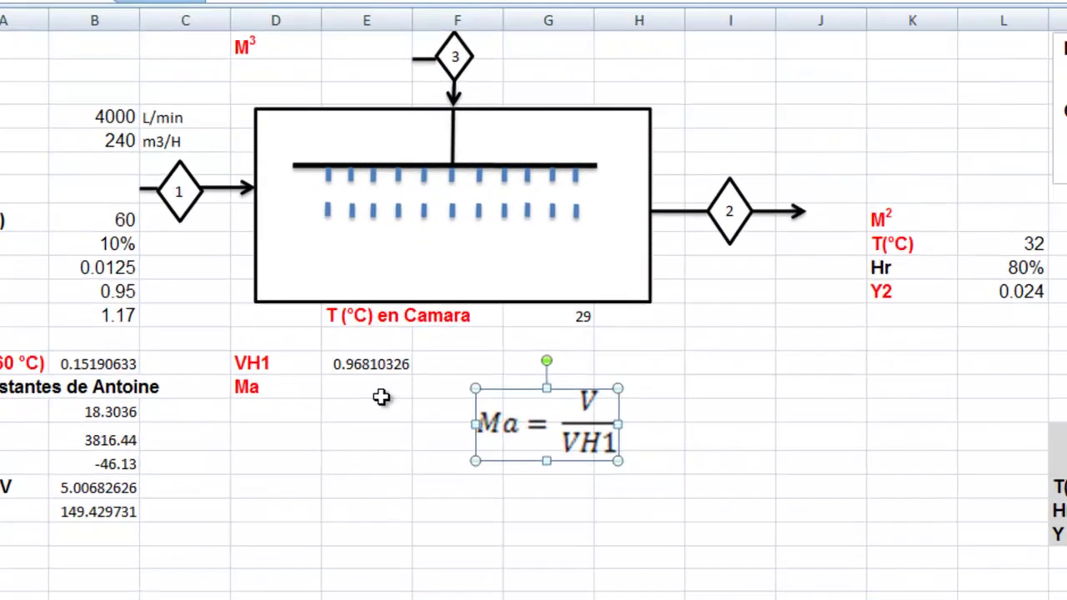
pyautogui.click(310, 397)
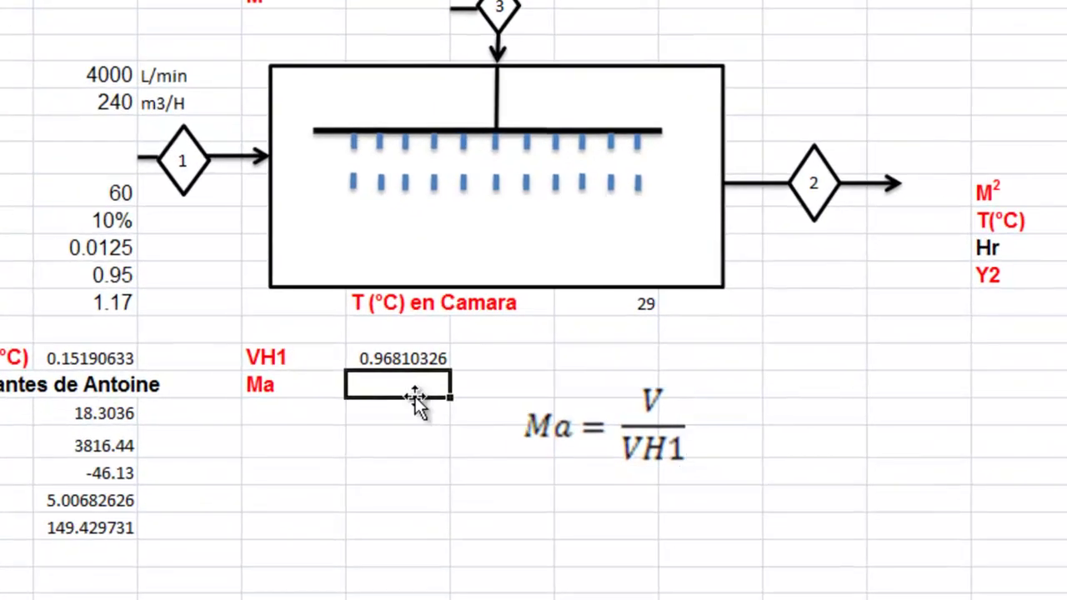
pyautogui.write('=')
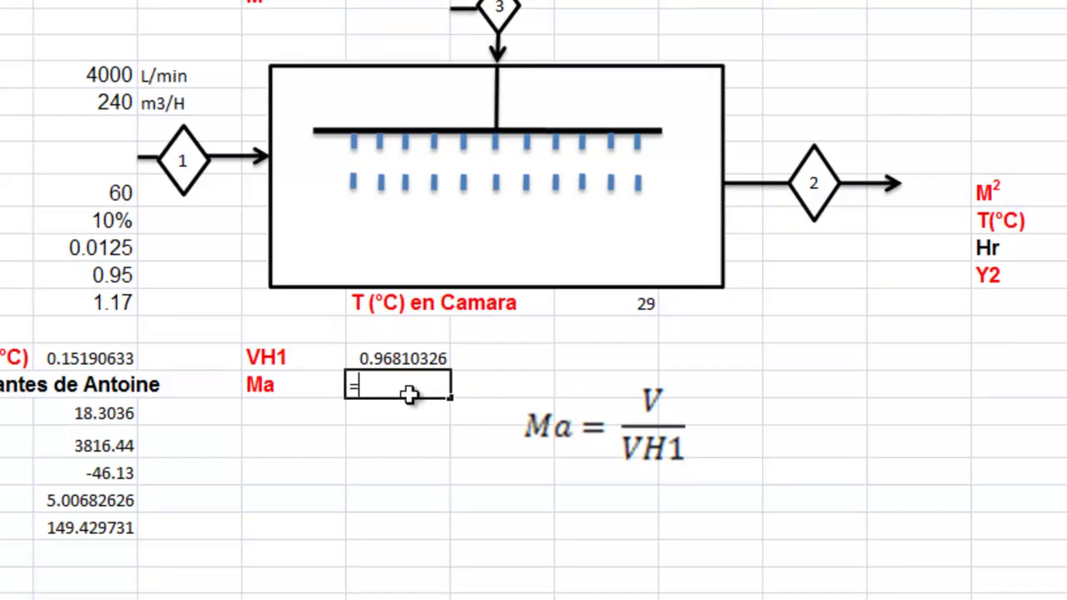
pyautogui.click(85, 105)
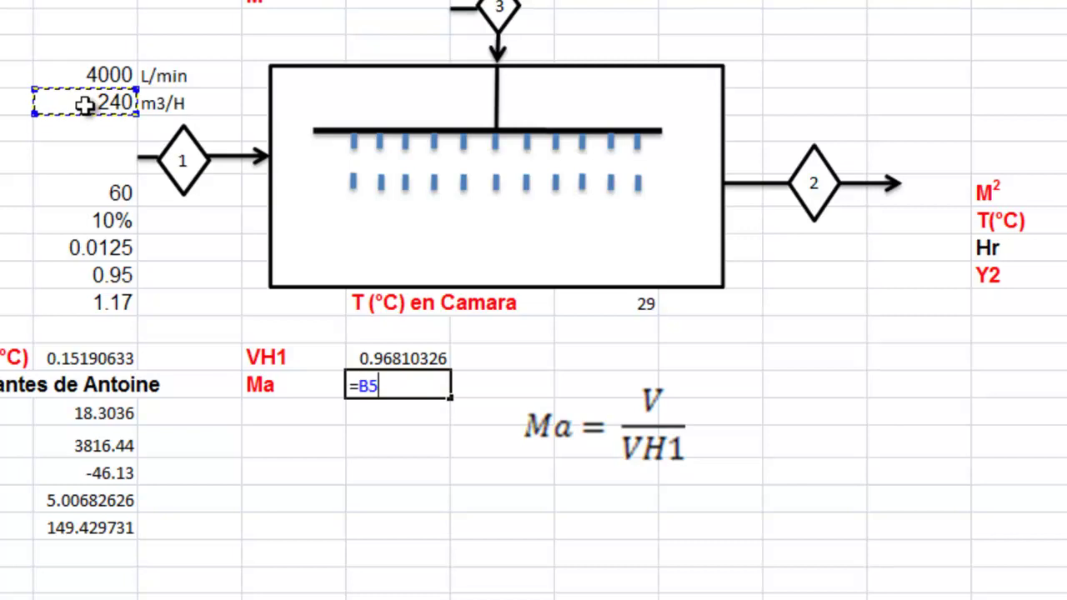
pyautogui.write('/')
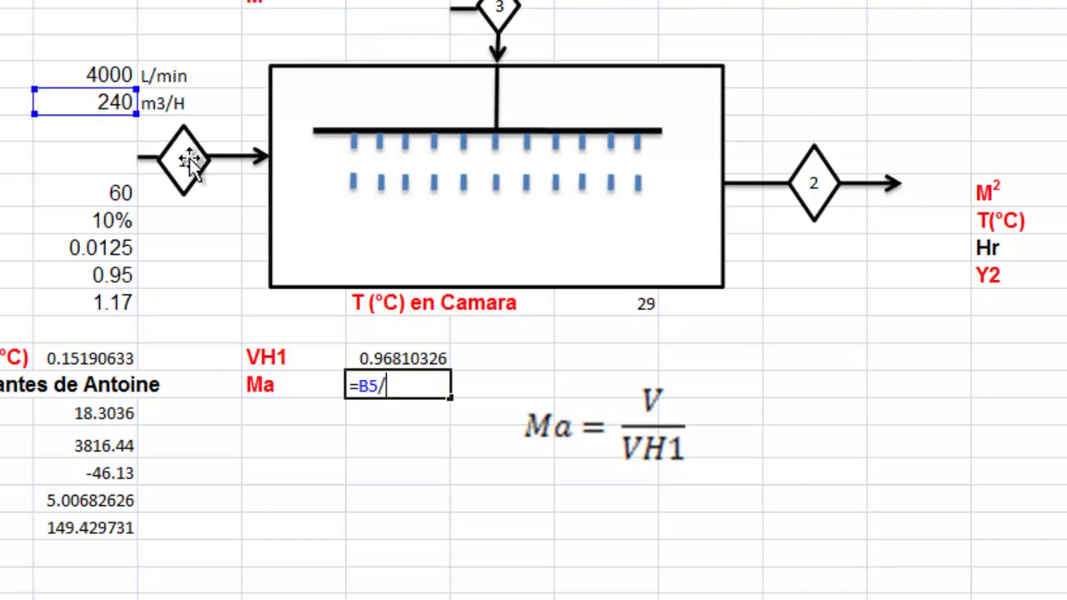
pyautogui.click(408, 358)
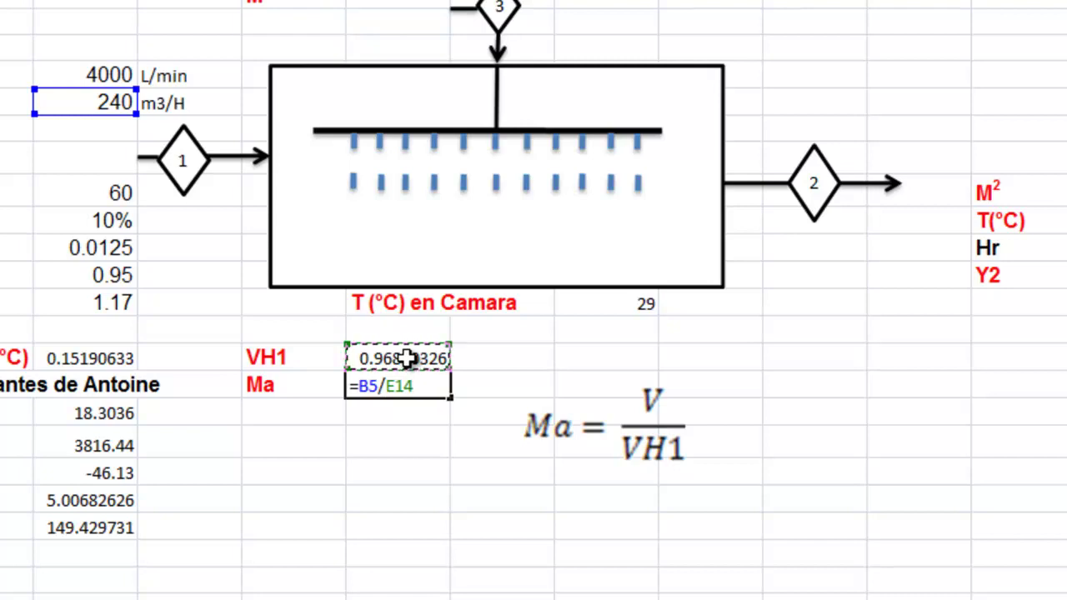
pyautogui.press('Return')
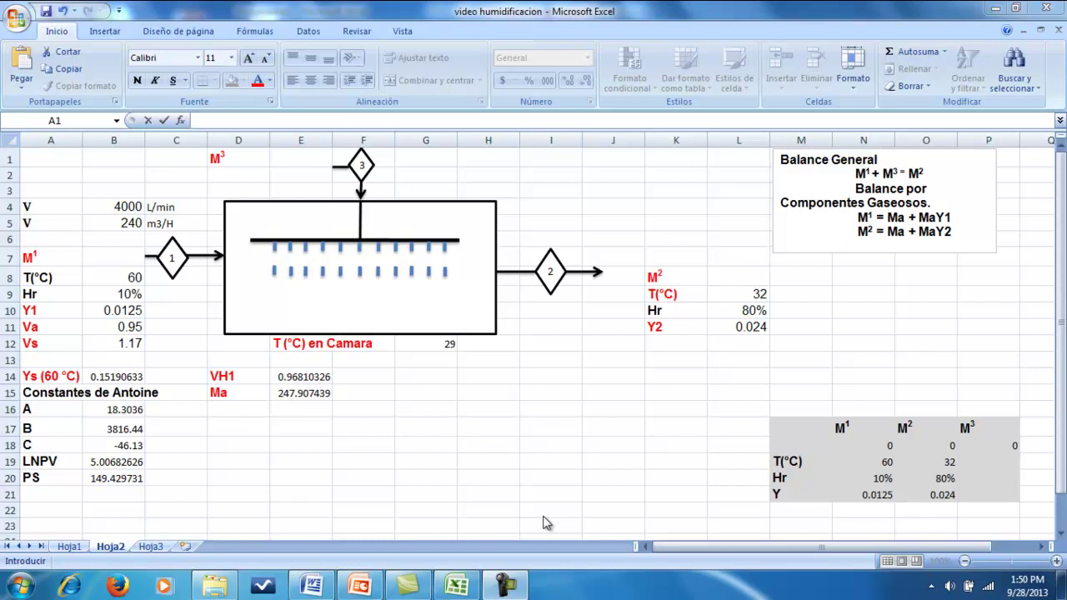
# Step: Calculate the M1 stream mass in cell B7 from Ma and Y1 with the formula =E15+(E15*B10)
pyautogui.click(120, 257)
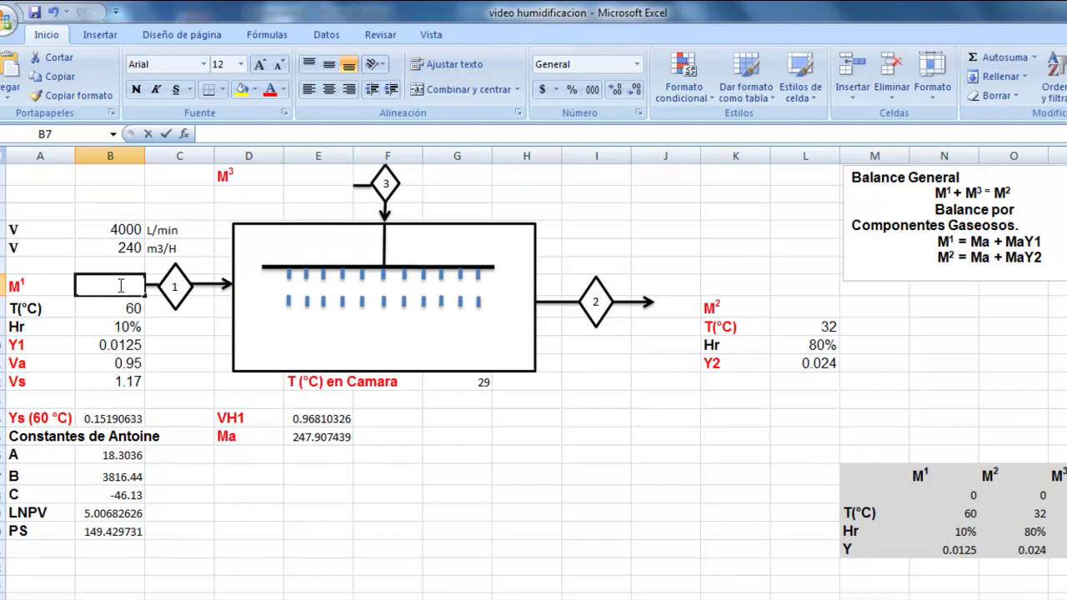
pyautogui.write('=')
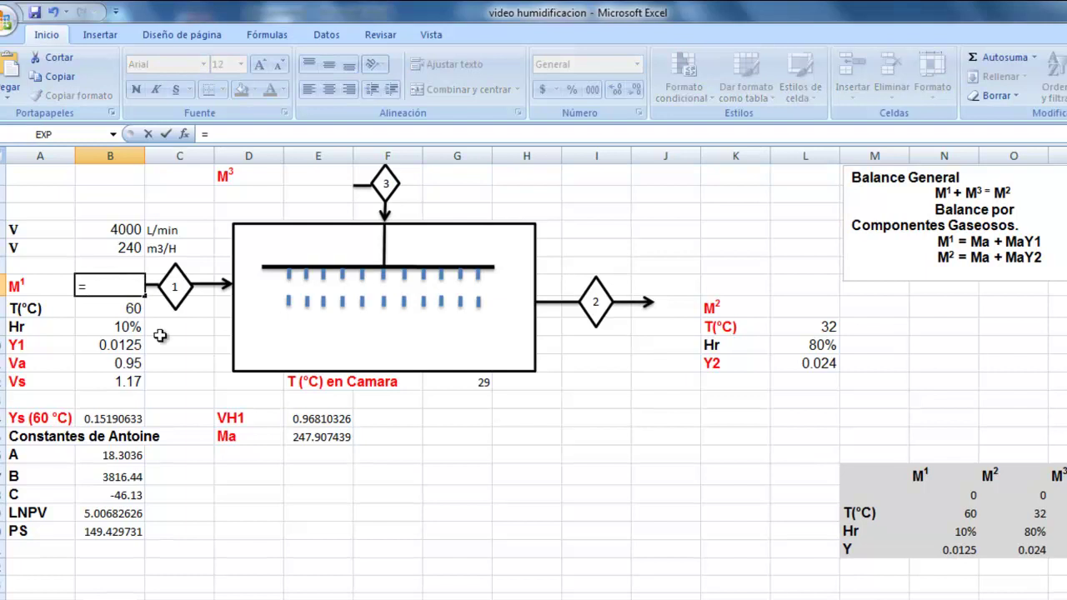
pyautogui.click(320, 439)
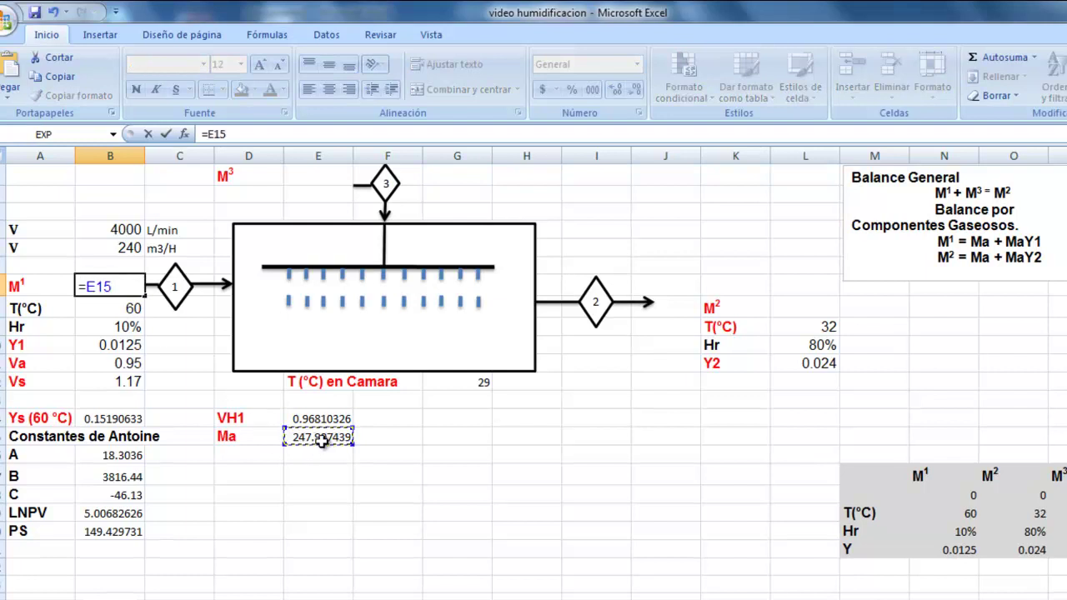
pyautogui.write('+(')
pyautogui.click(322, 442)
pyautogui.write('*')
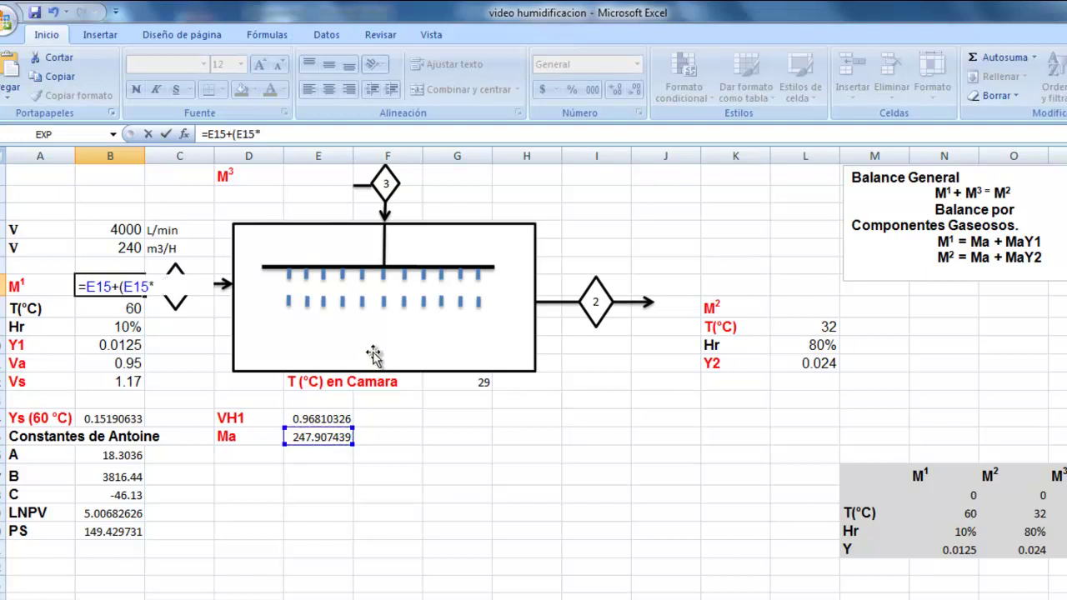
pyautogui.click(117, 350)
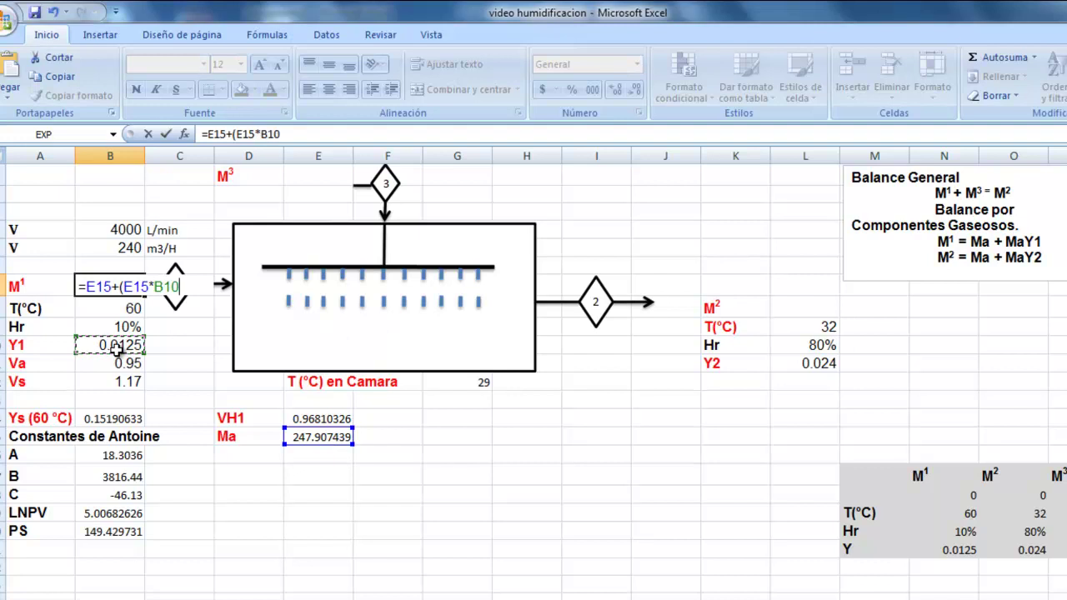
pyautogui.write(')')
pyautogui.press('Return')
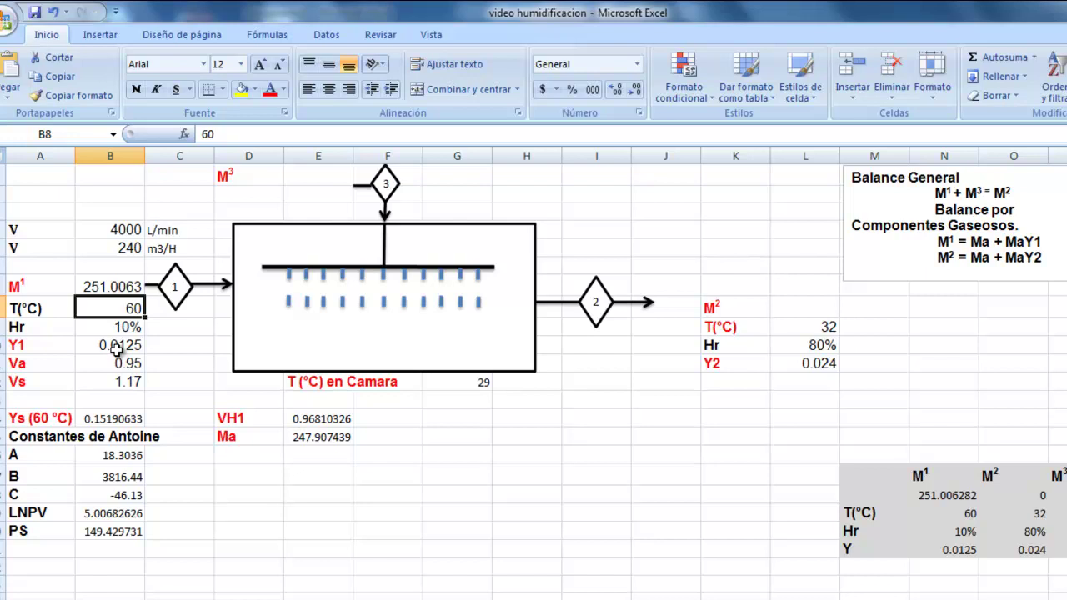
# Step: Calculate the M2 stream mass in cell L8 from Ma and Y2 with the formula =E15+(E15*L11)
pyautogui.click(785, 311)
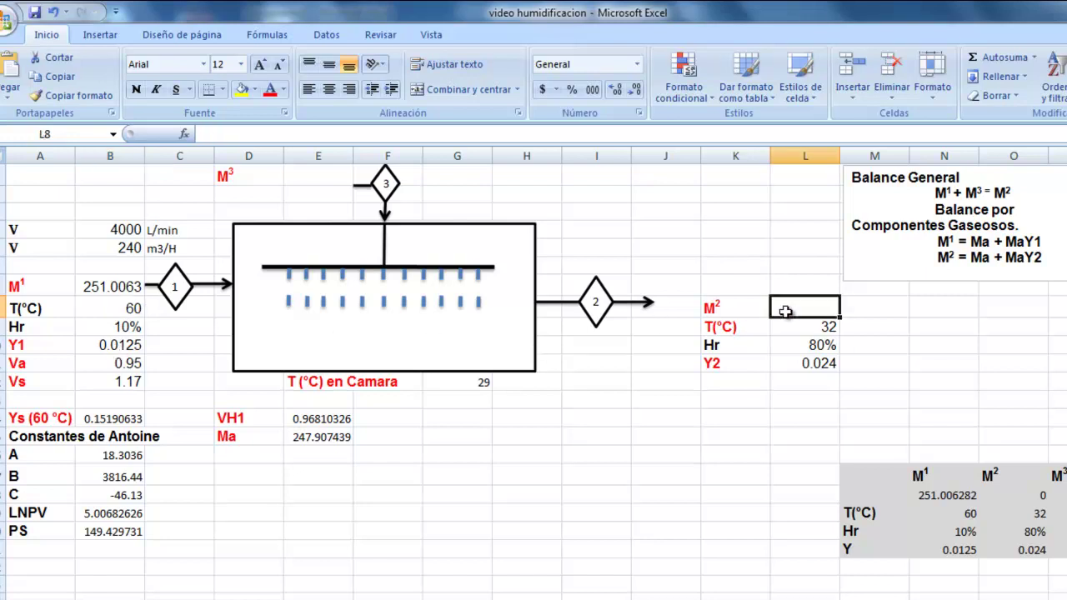
pyautogui.write('=')
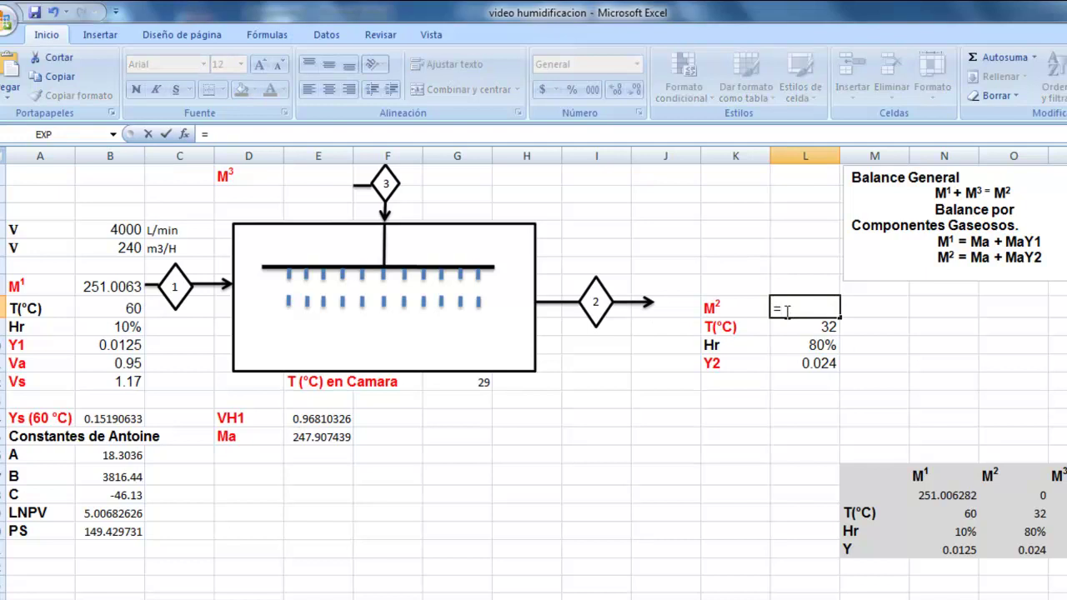
pyautogui.click(319, 438)
pyautogui.write('+')
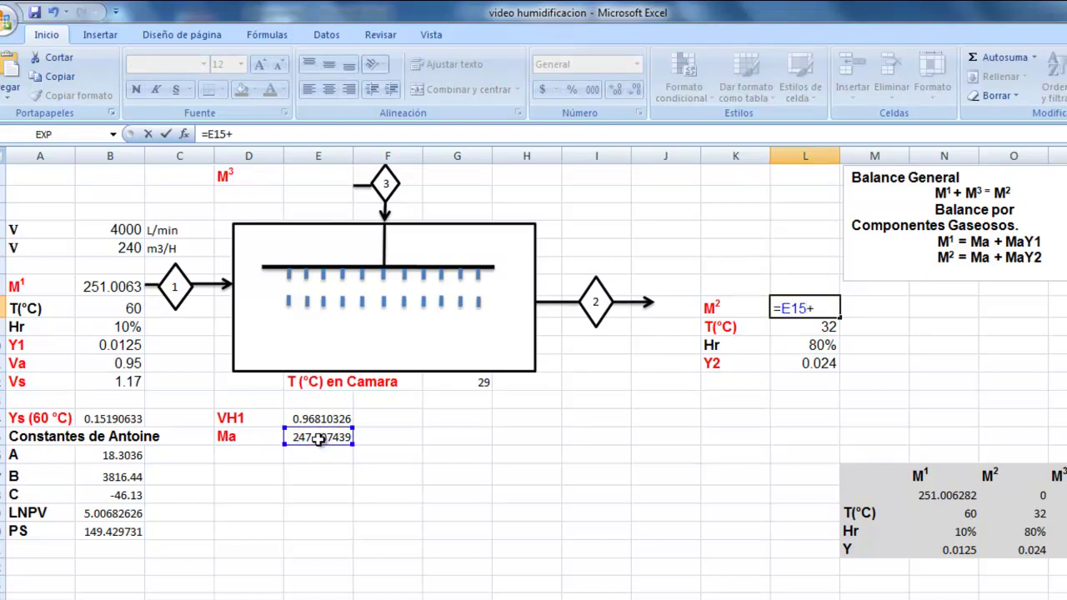
pyautogui.write('(')
pyautogui.click(295, 435)
pyautogui.write('*')
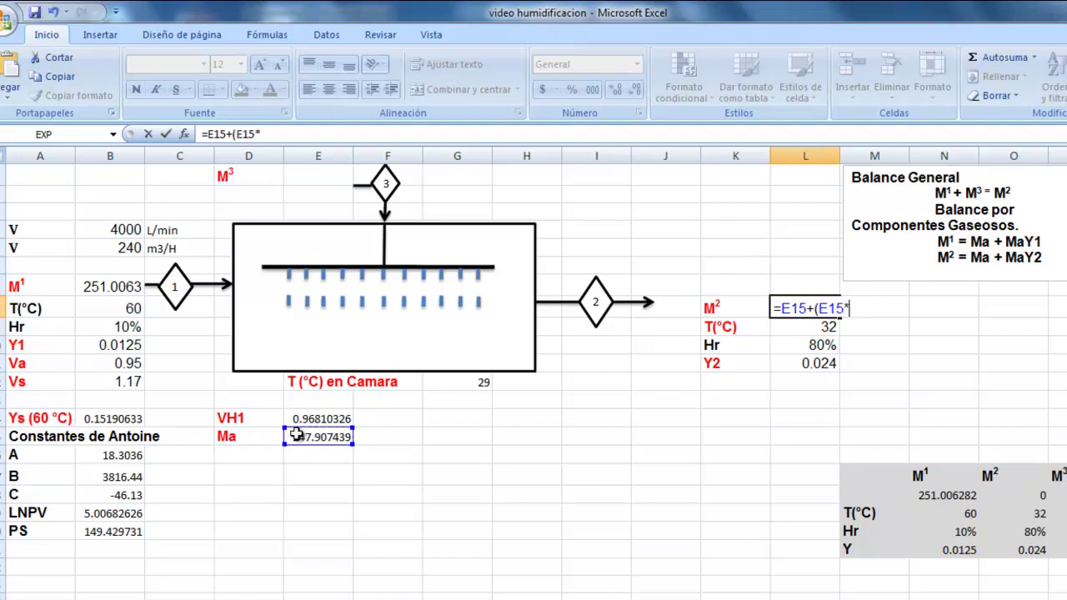
pyautogui.click(810, 371)
pyautogui.write(')')
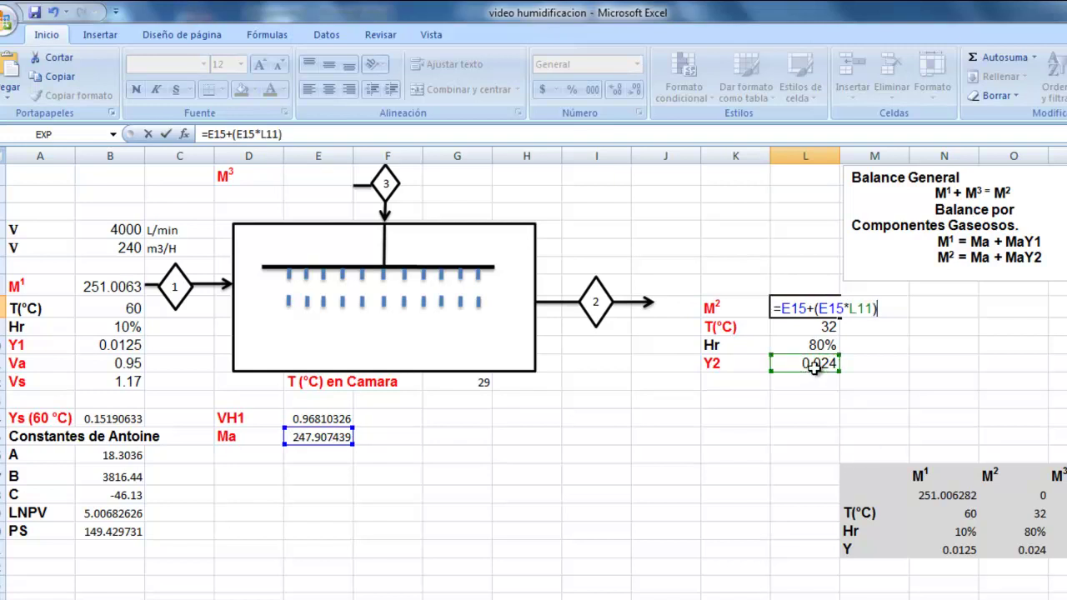
pyautogui.press('Return')
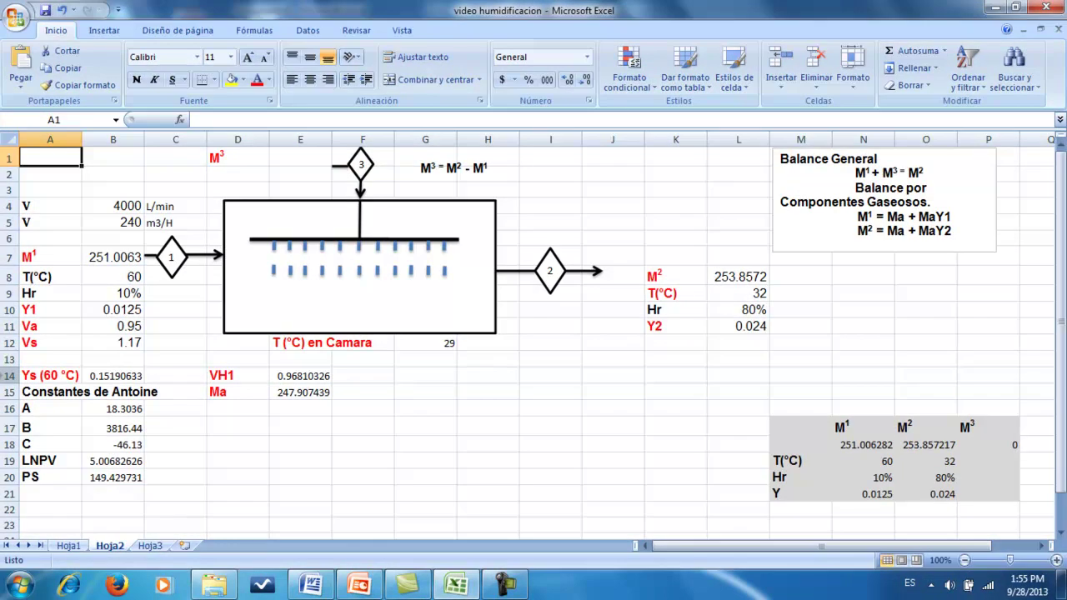
# Step: Calculate the M3 water stream mass in cell E1 as M2 minus M1 with the formula =L8-B7
pyautogui.click(463, 170)
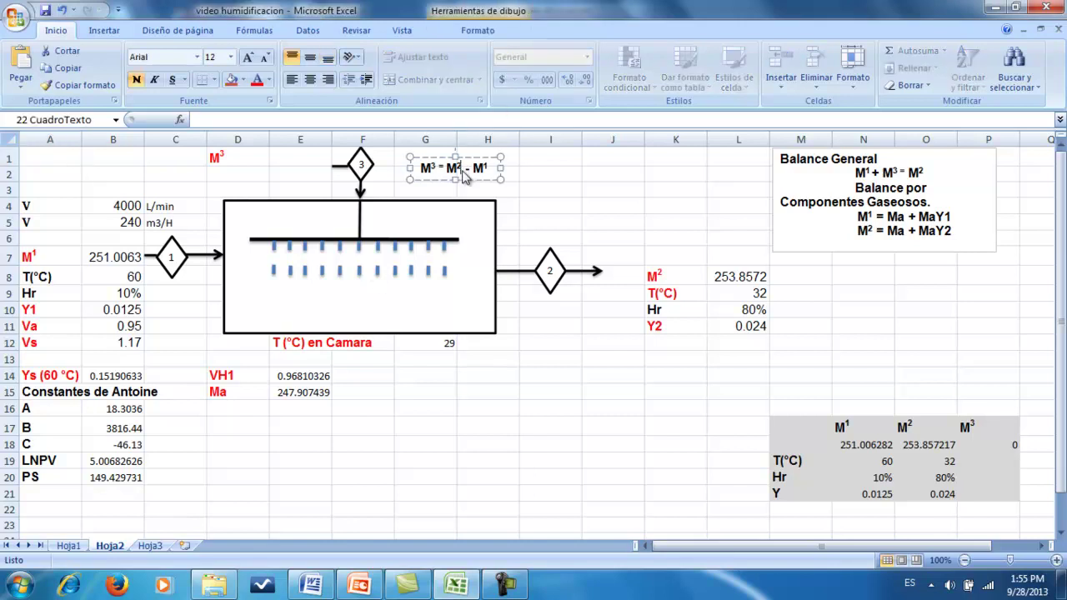
pyautogui.click(288, 153)
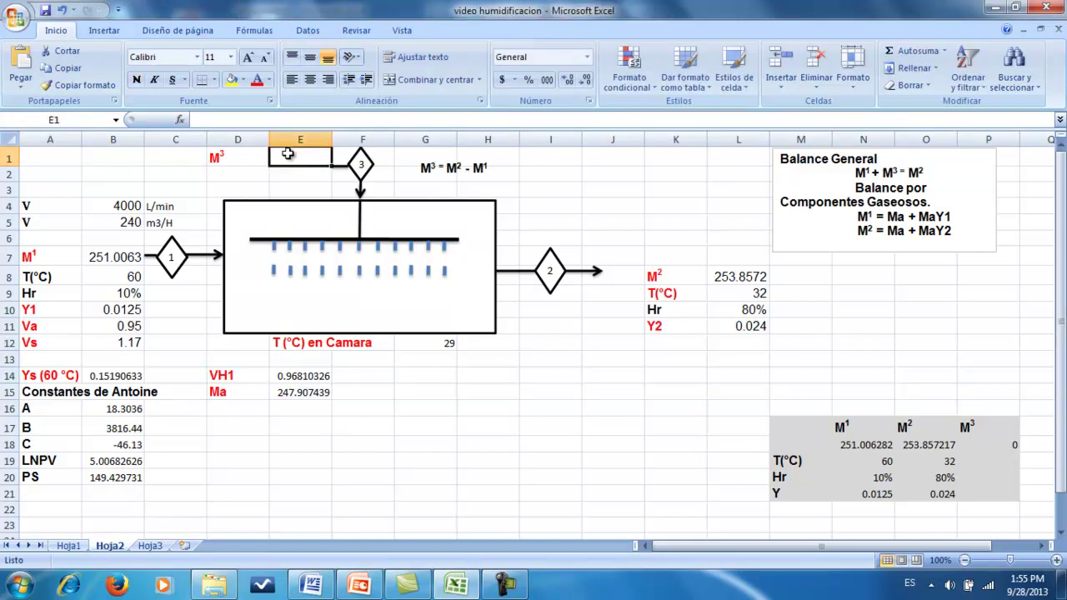
pyautogui.write('=')
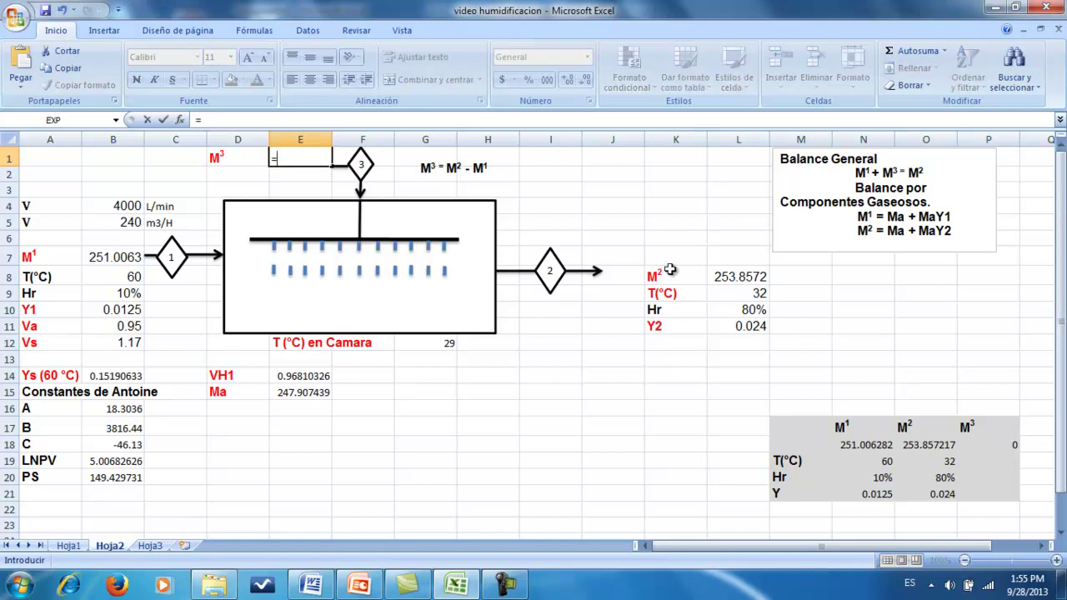
pyautogui.click(725, 283)
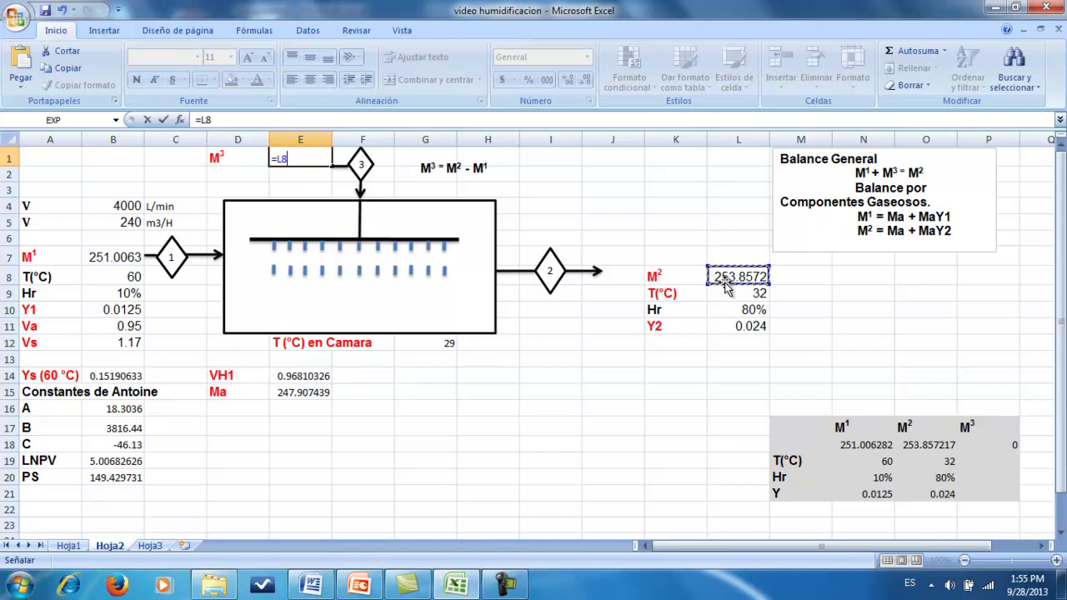
pyautogui.write('-')
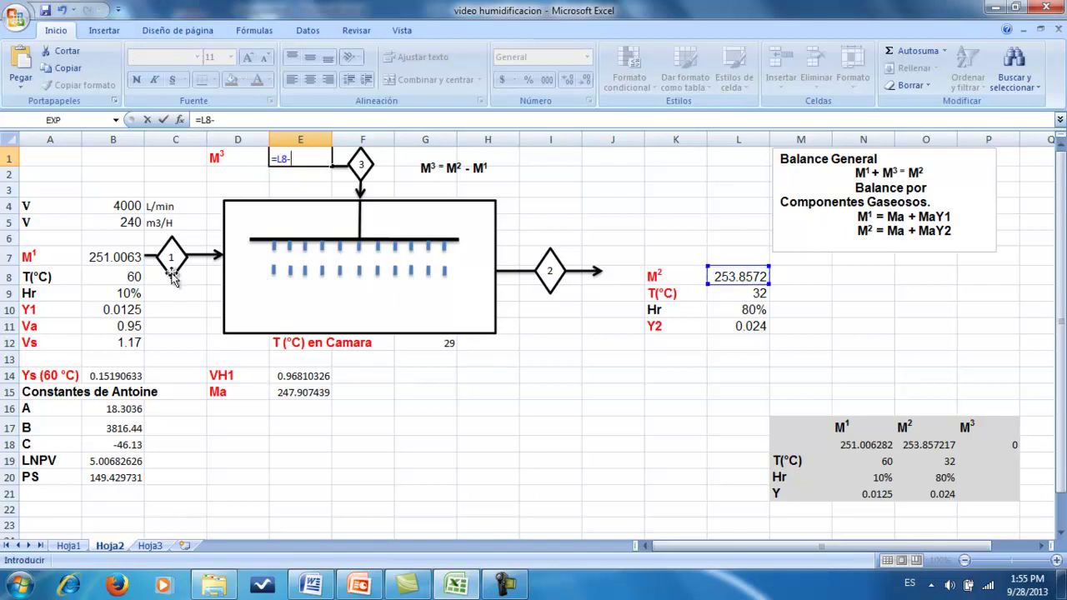
pyautogui.click(134, 260)
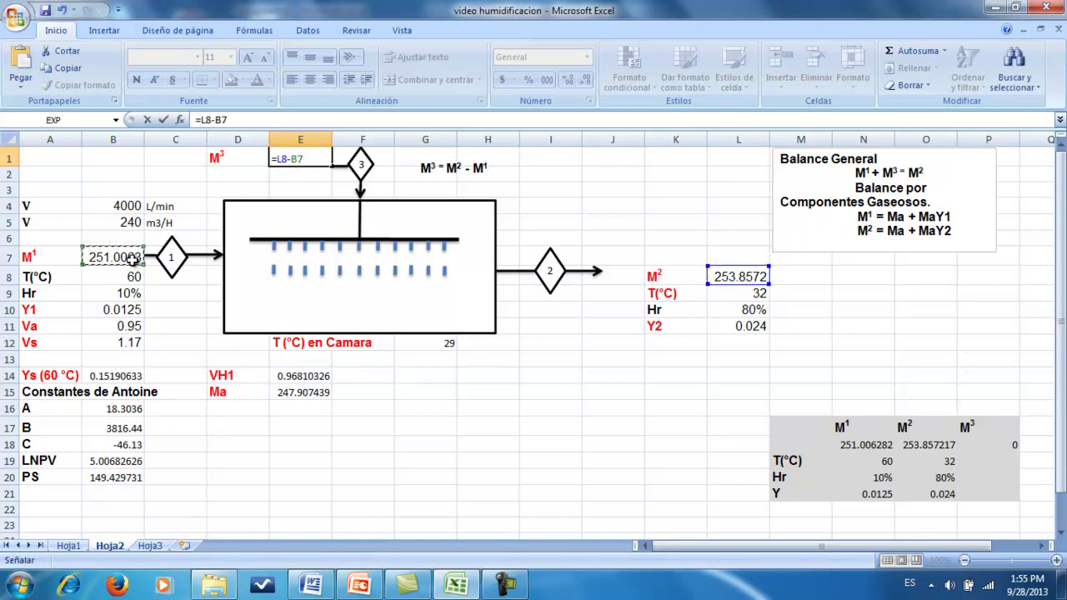
pyautogui.press('Return')
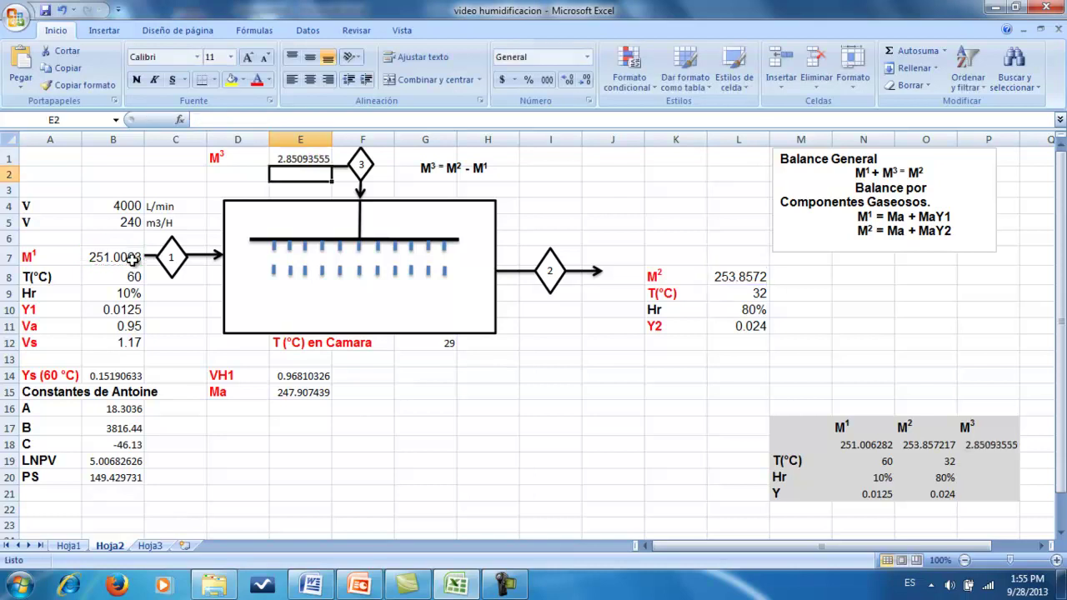